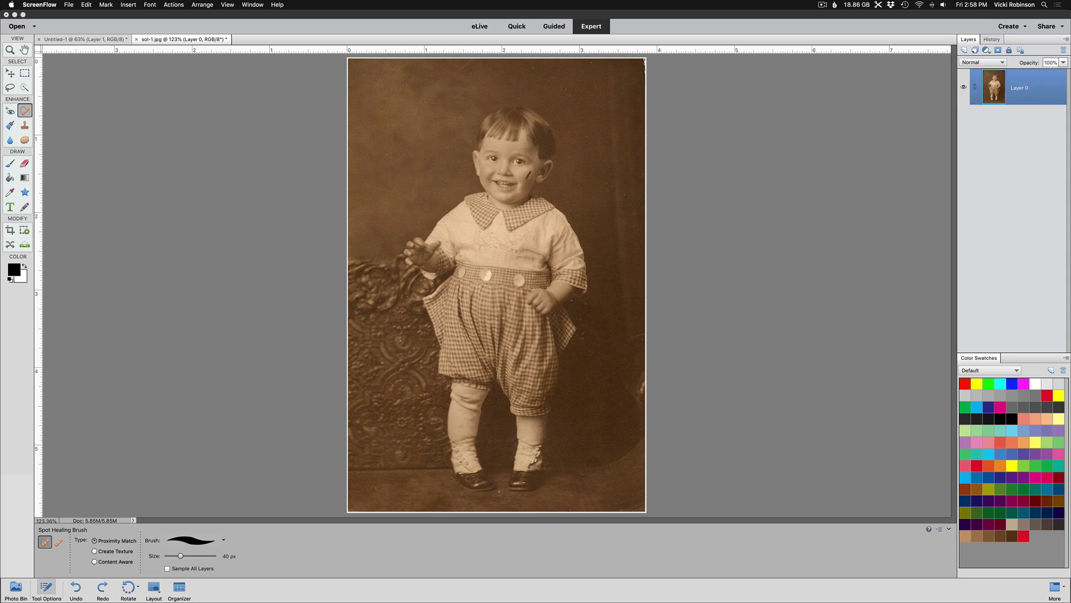
# View the Healing Brush options and return to the Spot Healing Brush with Proximity Match
pyautogui.click(846, 302)
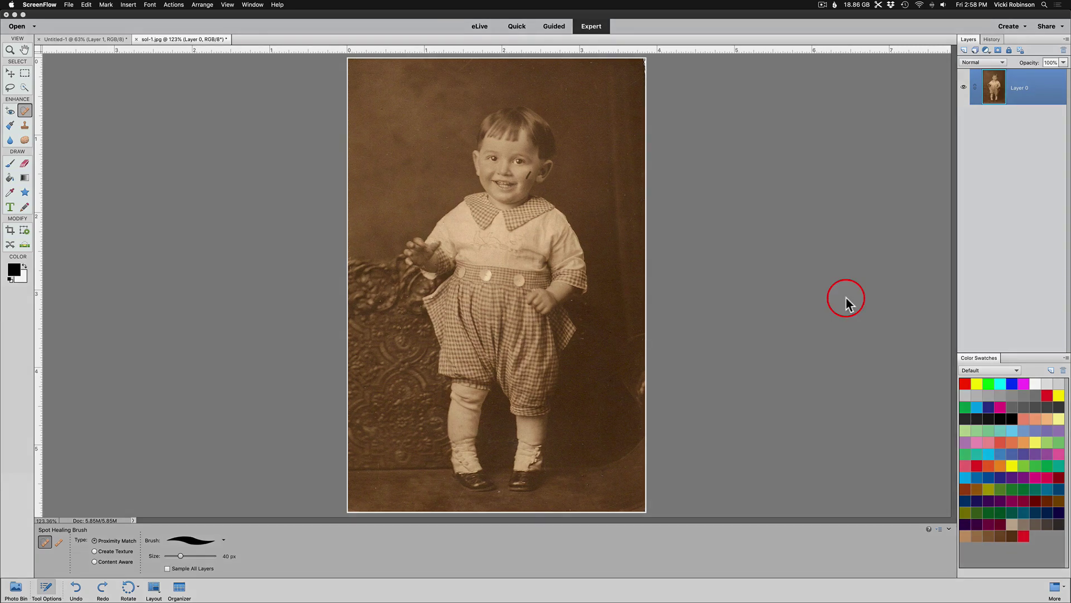
pyautogui.click(33, 117)
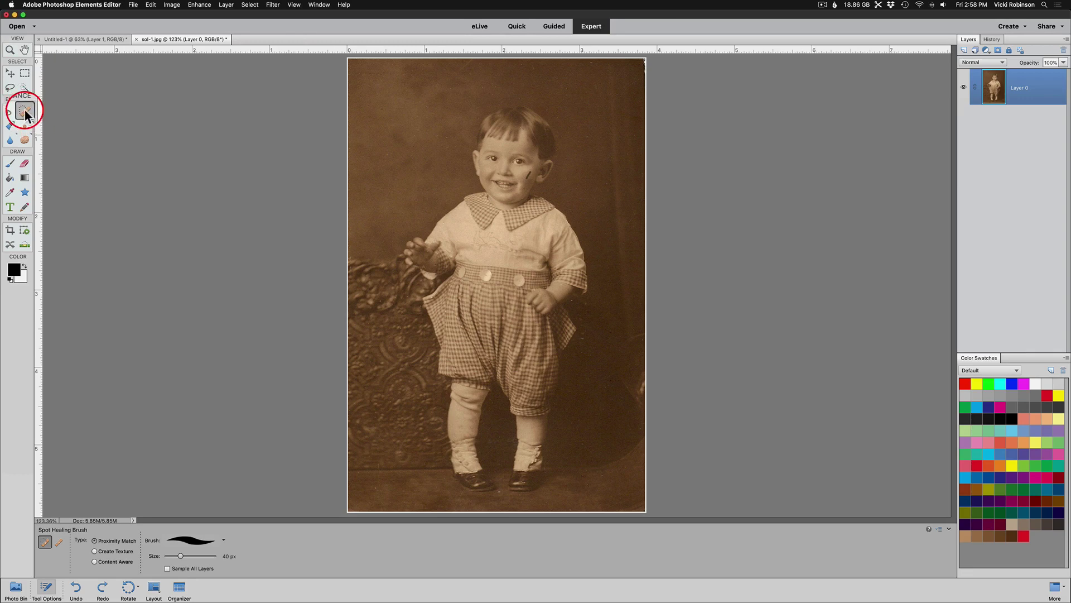
pyautogui.click(97, 335)
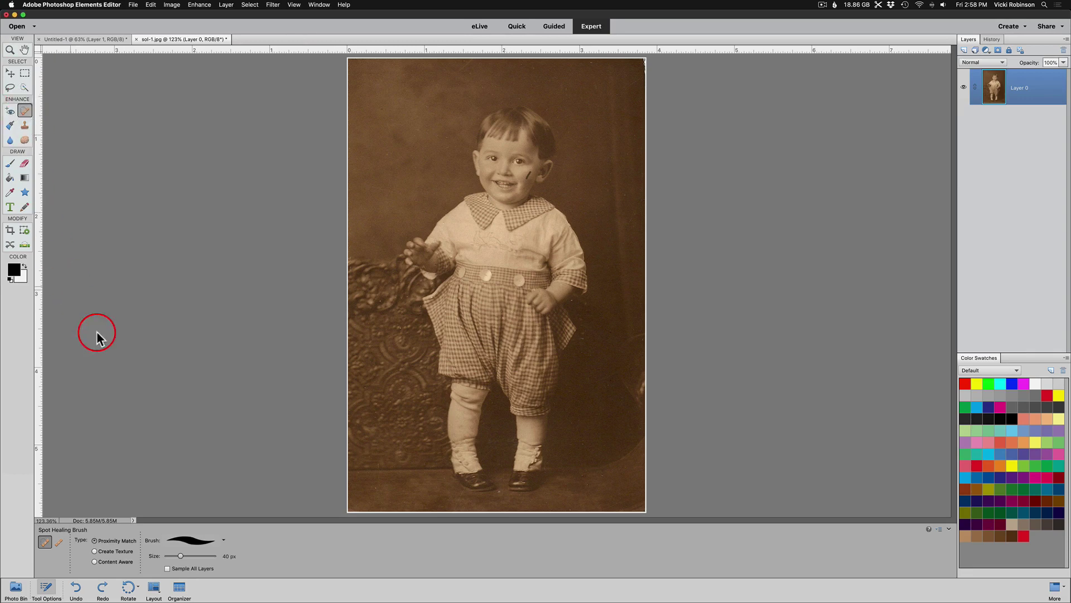
pyautogui.click(59, 544)
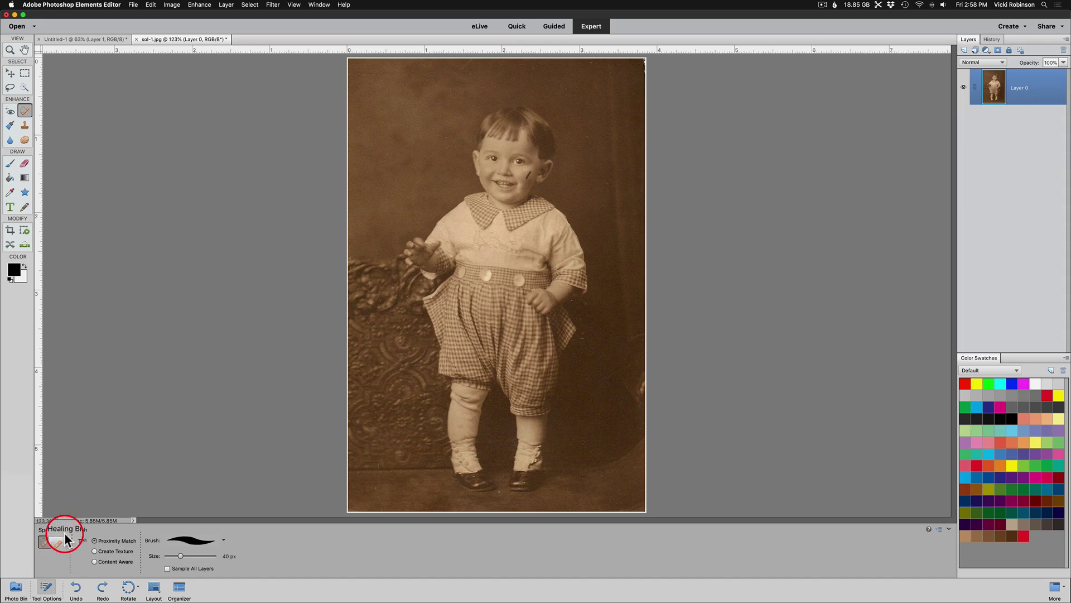
pyautogui.click(60, 542)
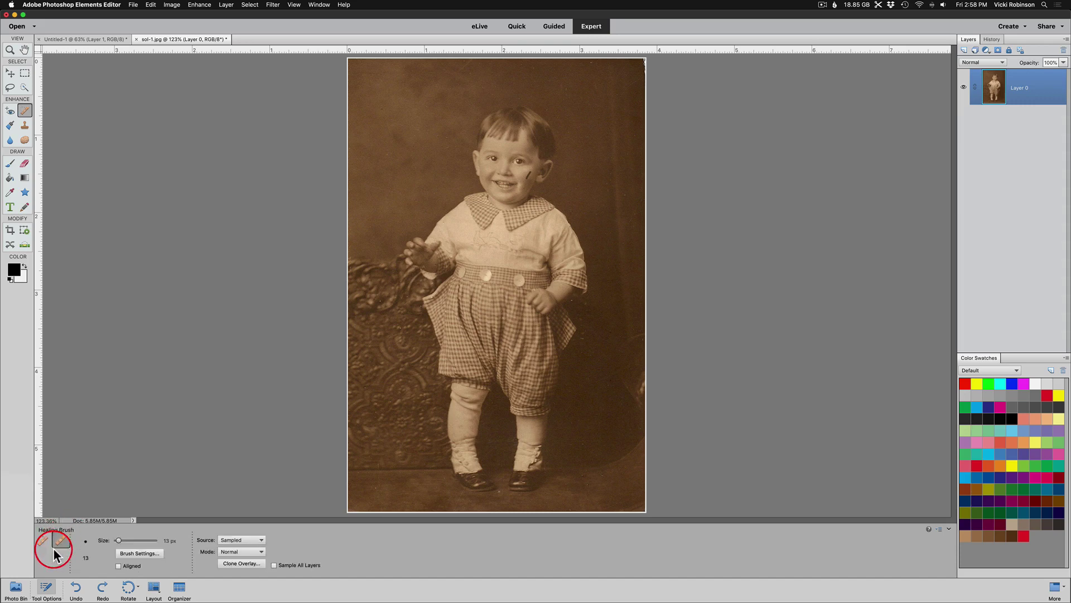
pyautogui.click(43, 541)
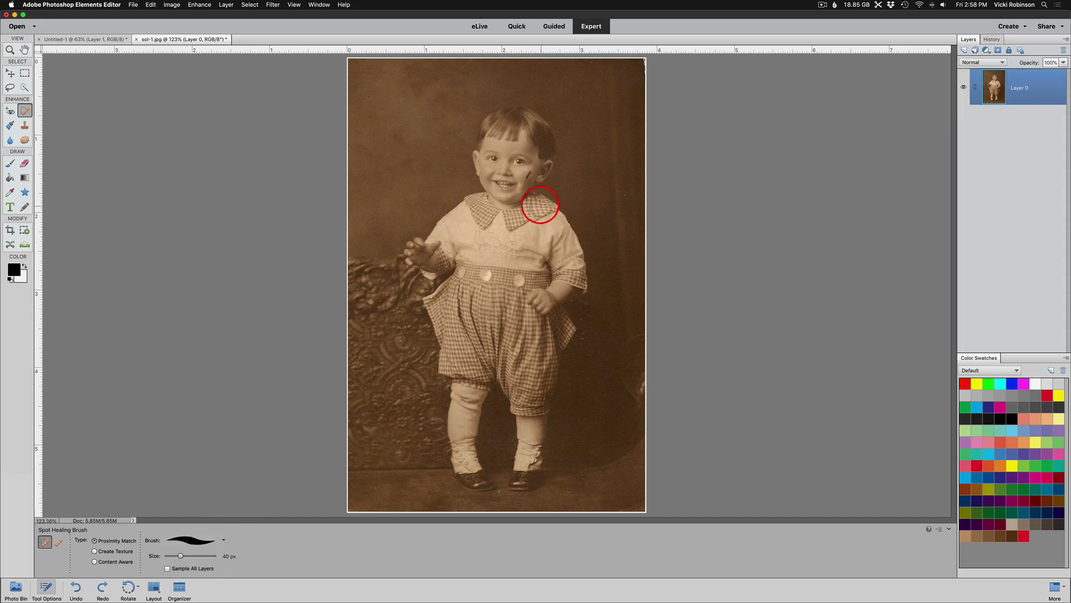
# Try to remove the dark scratch on the boy's cheek with the Spot Healing Brush at 40 px, and undo the strokes
pyautogui.press('super+equal')
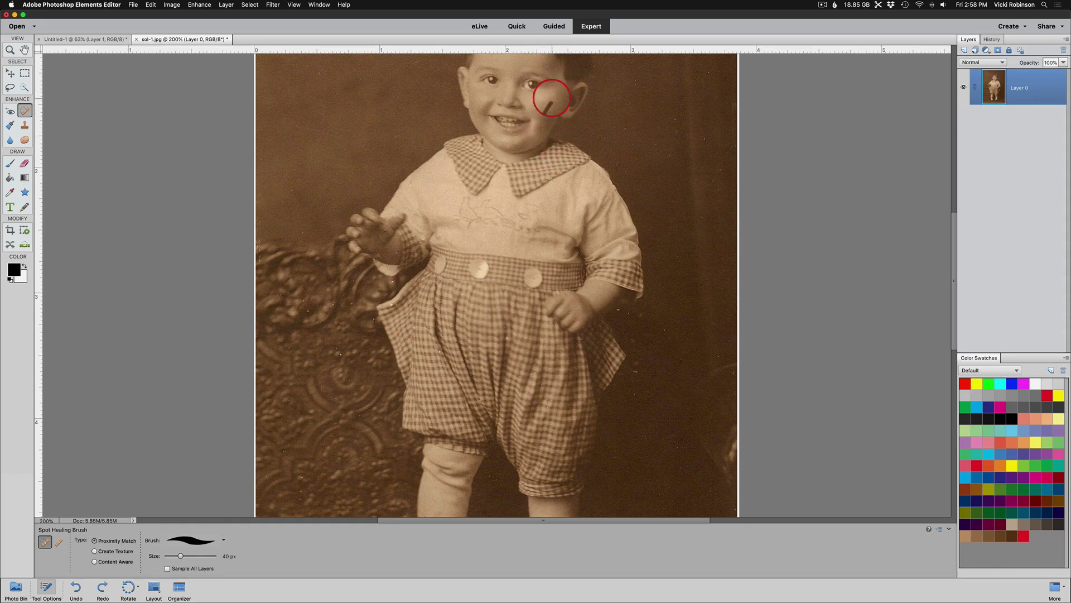
pyautogui.moveTo(551, 99); pyautogui.dragTo(544, 115)
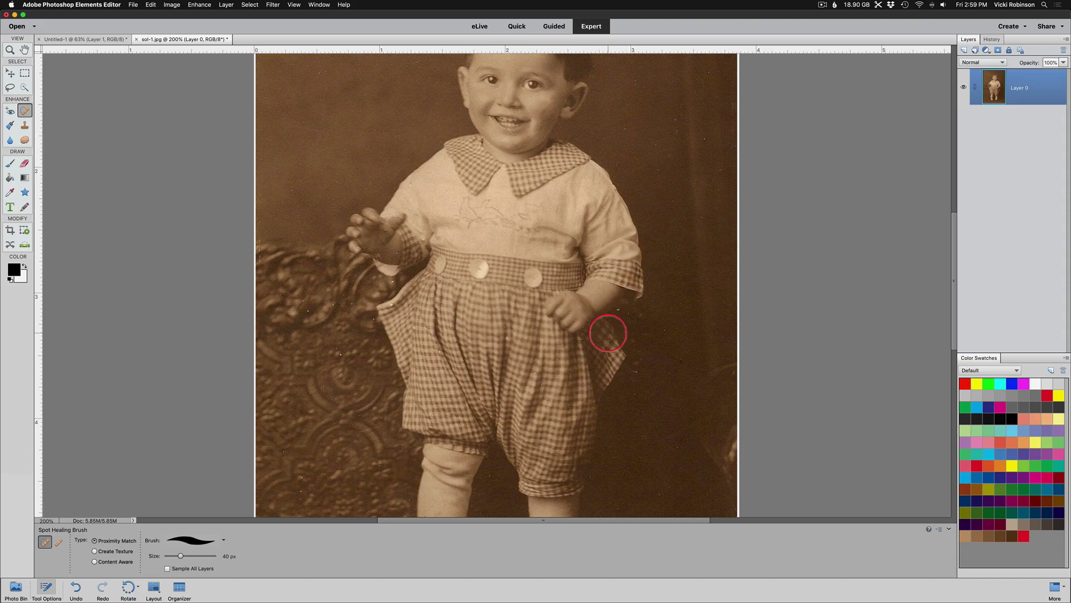
pyautogui.click(608, 333)
pyautogui.press('super+minus')
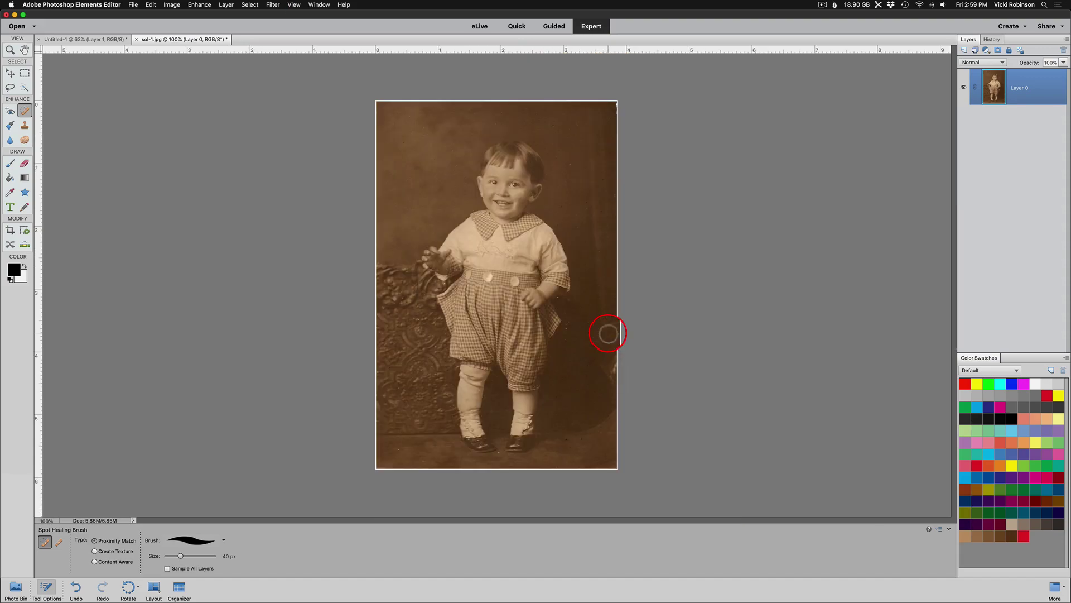
pyautogui.press('super+plus')
pyautogui.click(610, 335)
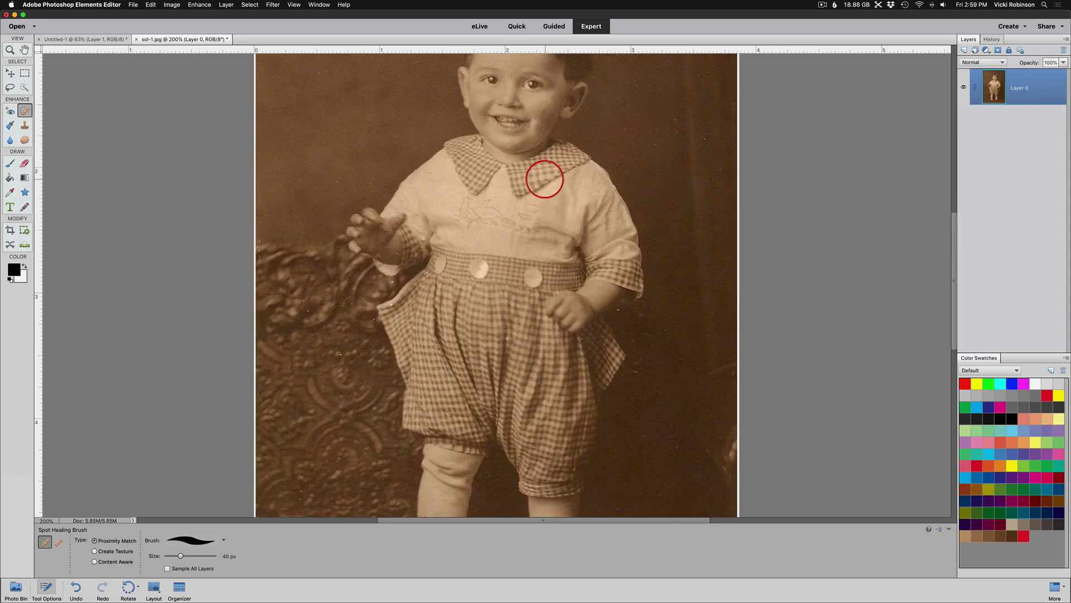
pyautogui.press('super+z')
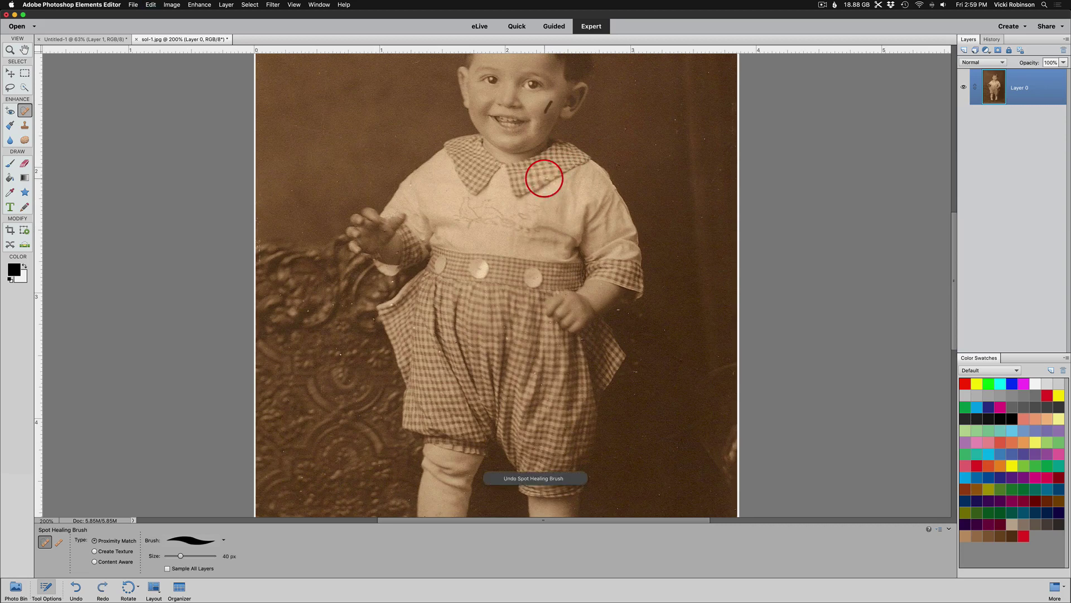
pyautogui.click(546, 106)
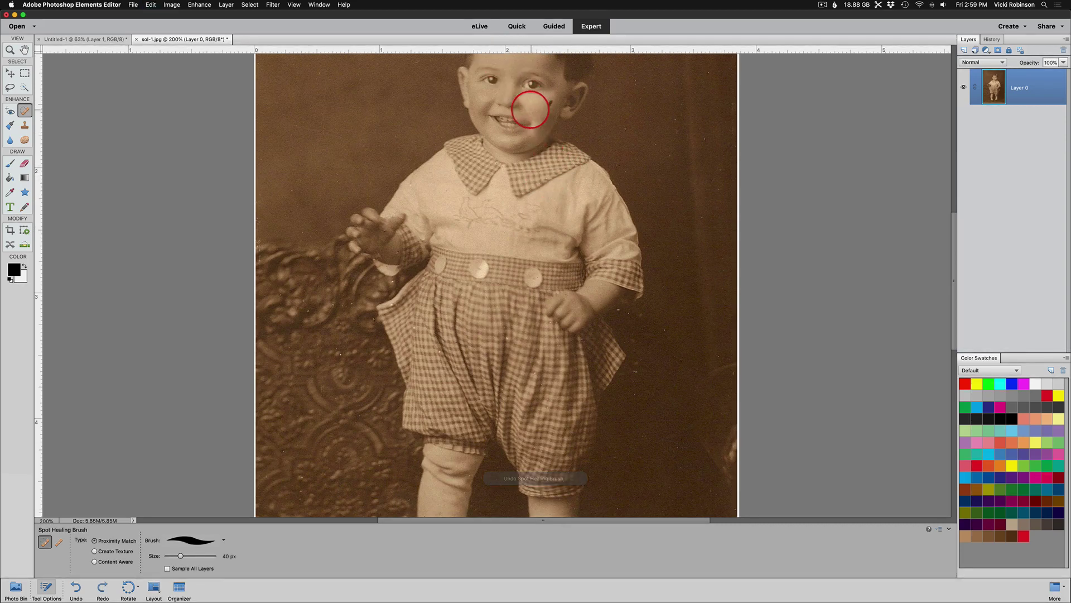
pyautogui.press(']')
pyautogui.press('super+z')
# Reduce the Spot Healing Brush to 20 px and paint out the dark scratch on the boy's cheek
pyautogui.press('[')
pyautogui.press('[')
pyautogui.press('[')
pyautogui.press('[')
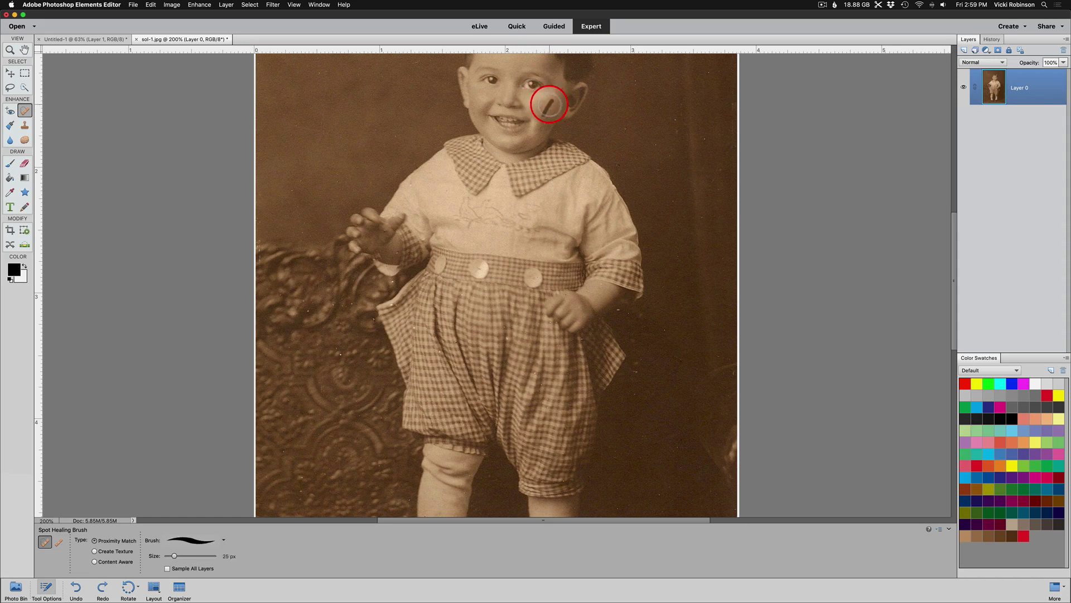
pyautogui.press('[')
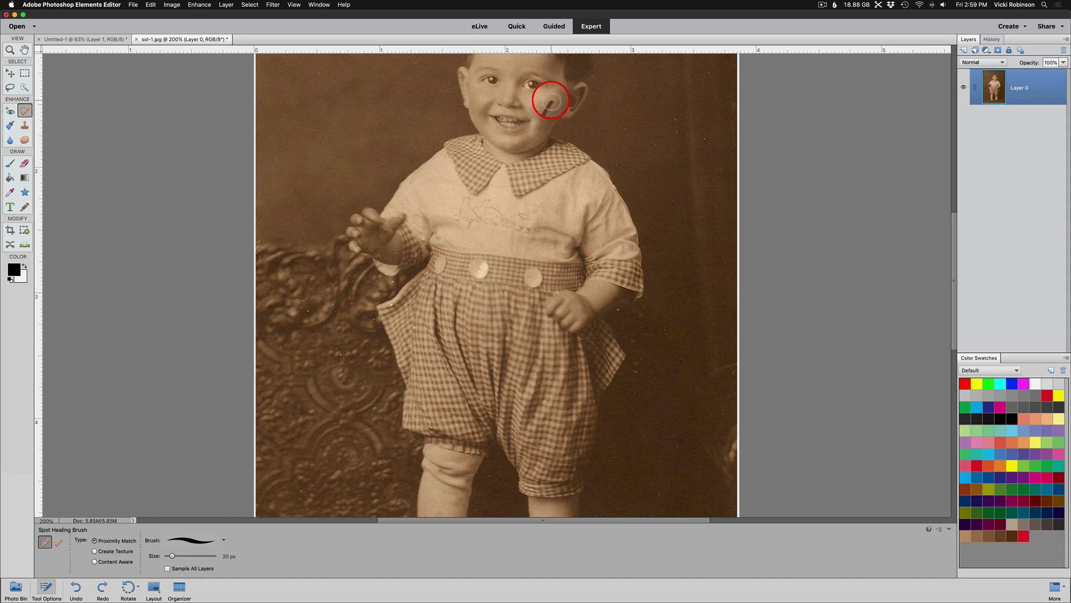
pyautogui.moveTo(550, 102); pyautogui.dragTo(546, 114)
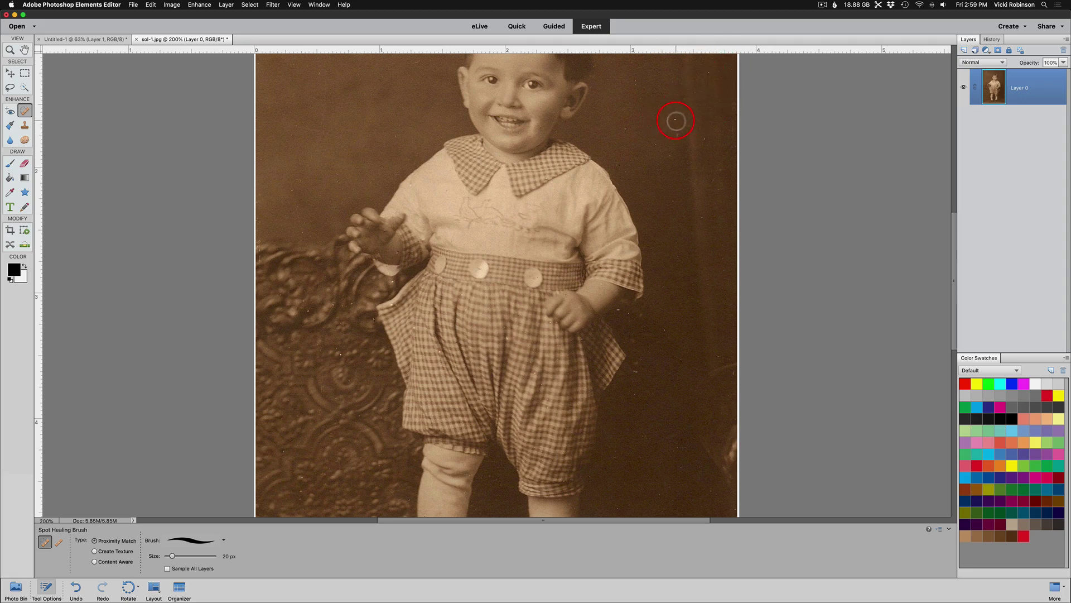
# Remove the white specks on the dark backdrop, the carved chair and beside the boy's hand with the Spot Healing Brush
pyautogui.click(674, 120)
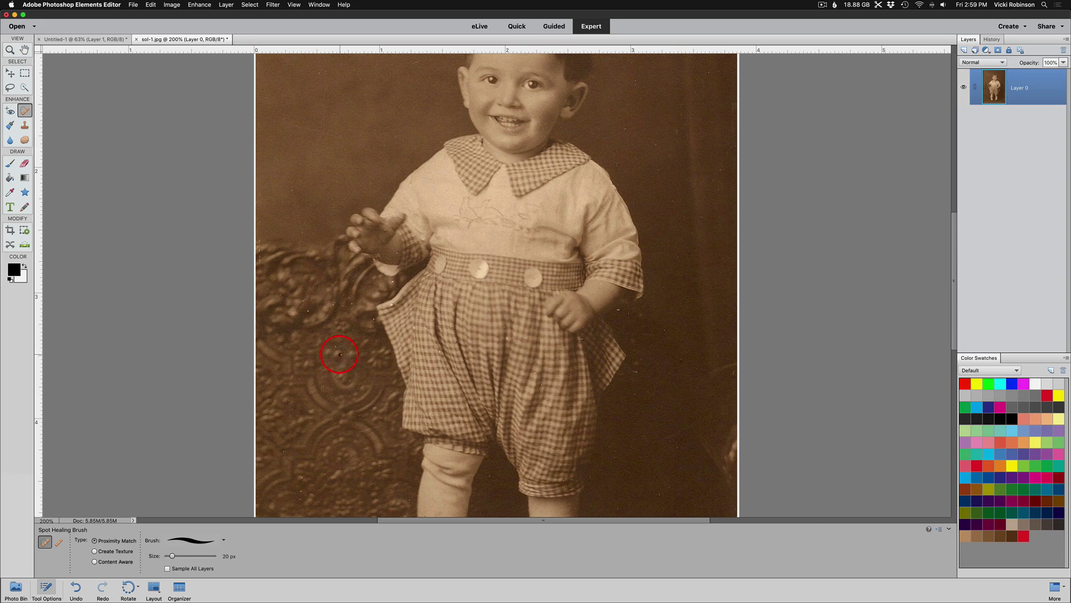
pyautogui.click(339, 354)
pyautogui.click(307, 311)
pyautogui.click(619, 311)
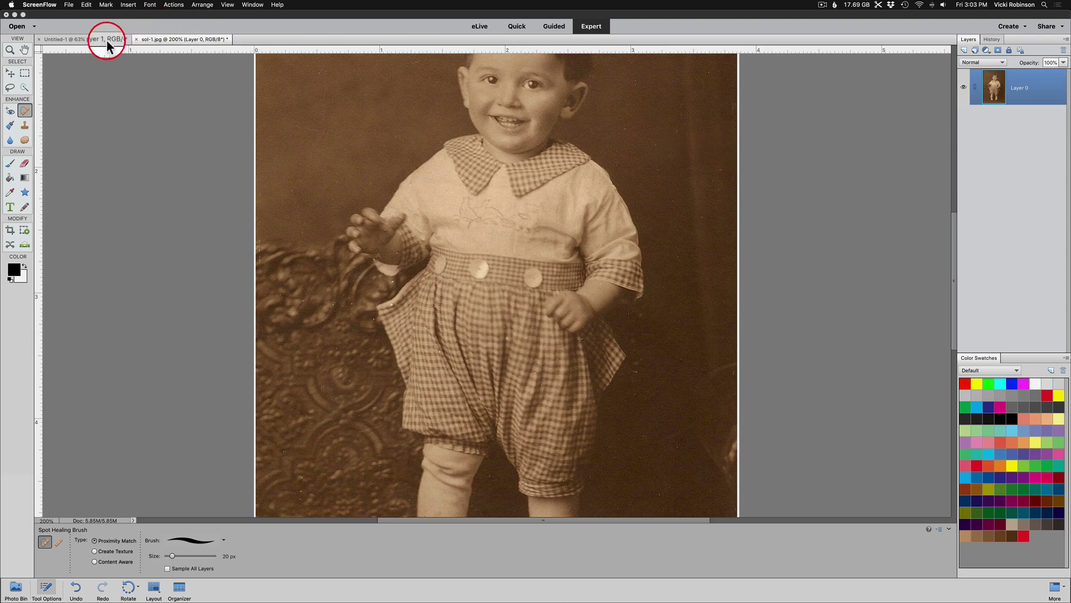
# Switch to the Untitled-1 document with the stone archway and activate the Move tool
pyautogui.click(105, 45)
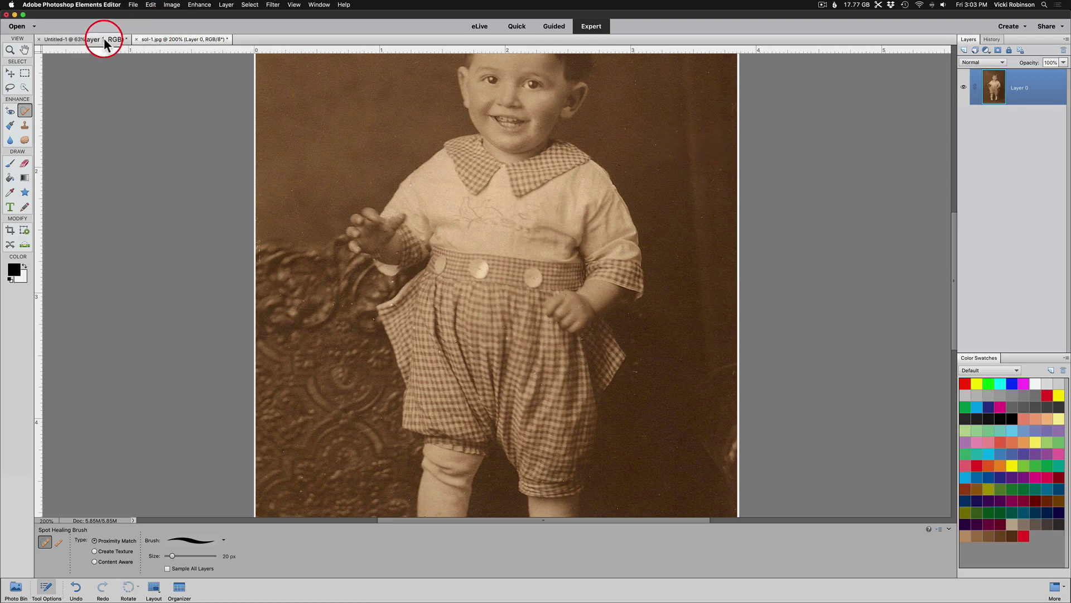
pyautogui.click(105, 40)
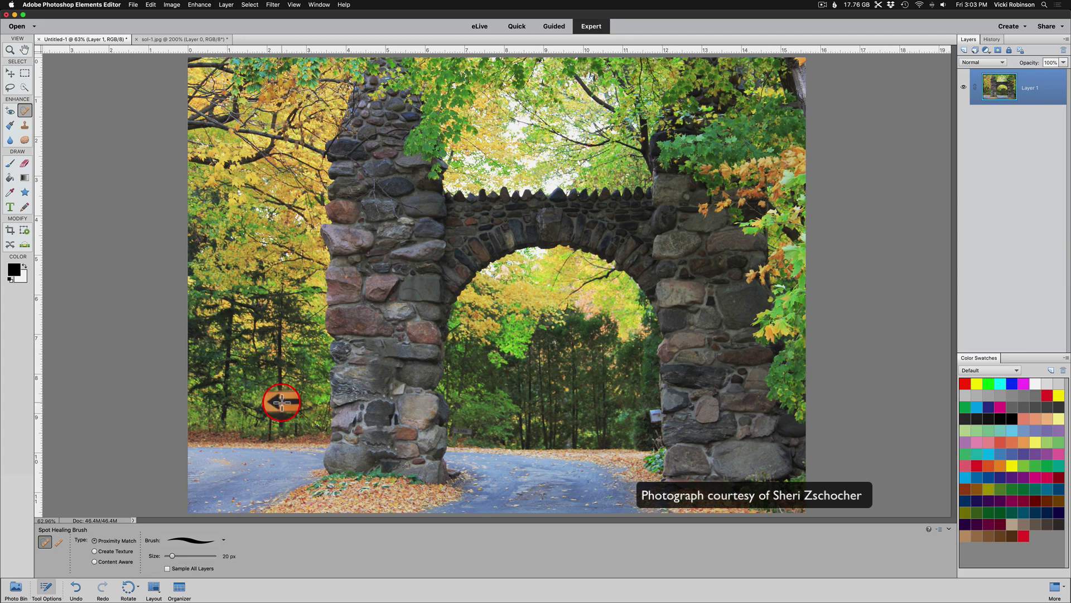
pyautogui.press('v')
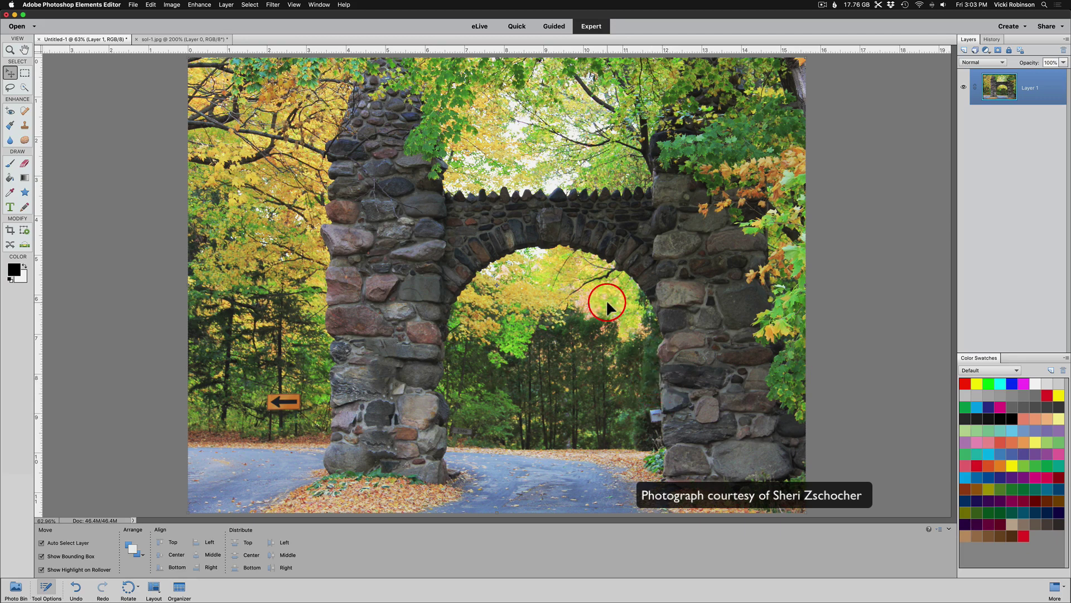
# Select the mailbox beside the arch's inner pillar with a rectangular marquee of about 0.33 by 0.47 in
pyautogui.press('super+equal')
pyautogui.press('super+equal')
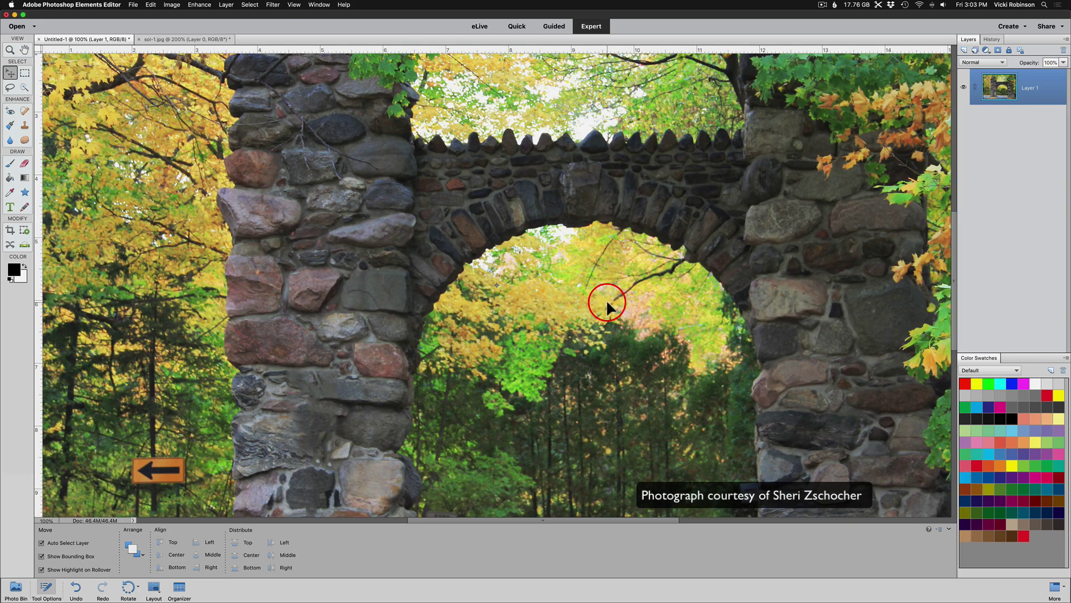
pyautogui.moveTo(625, 395); pyautogui.dragTo(350, 261)
pyautogui.moveTo(352, 282); pyautogui.dragTo(353, 287)
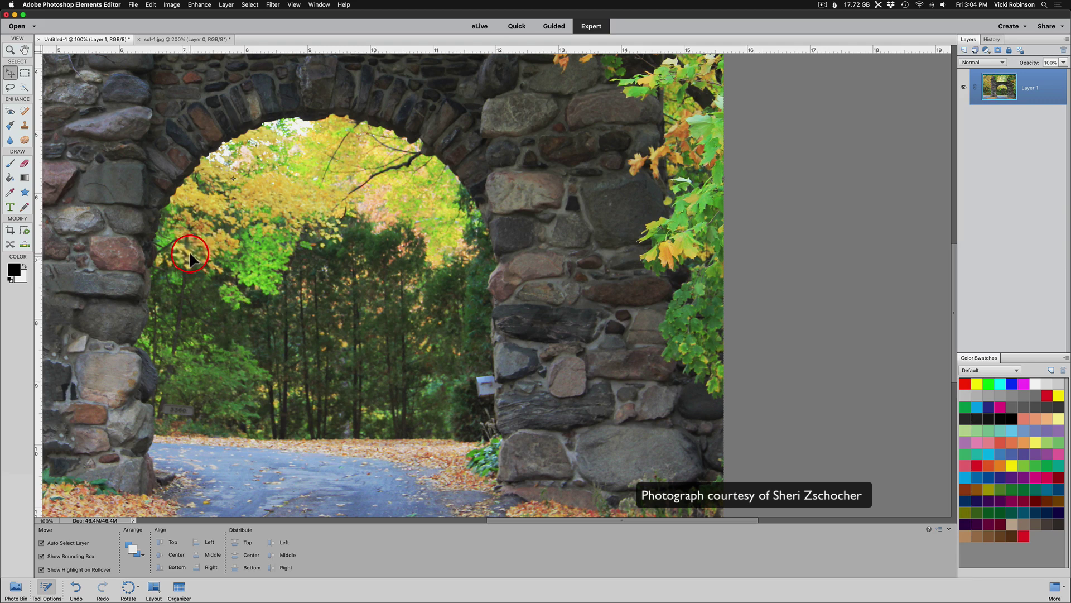
pyautogui.click(25, 74)
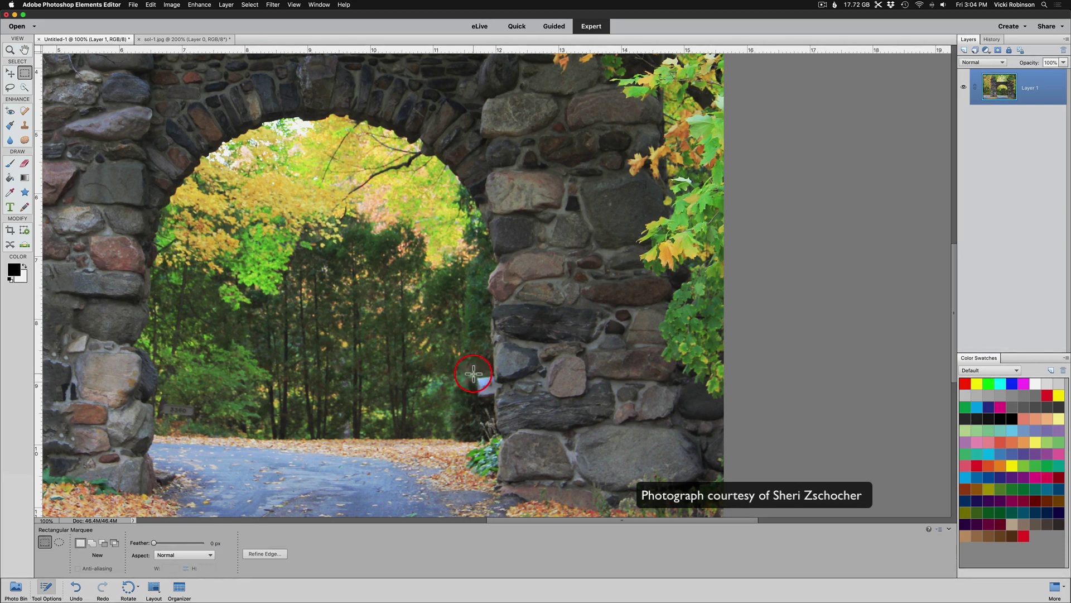
pyautogui.moveTo(473, 373); pyautogui.dragTo(493, 402)
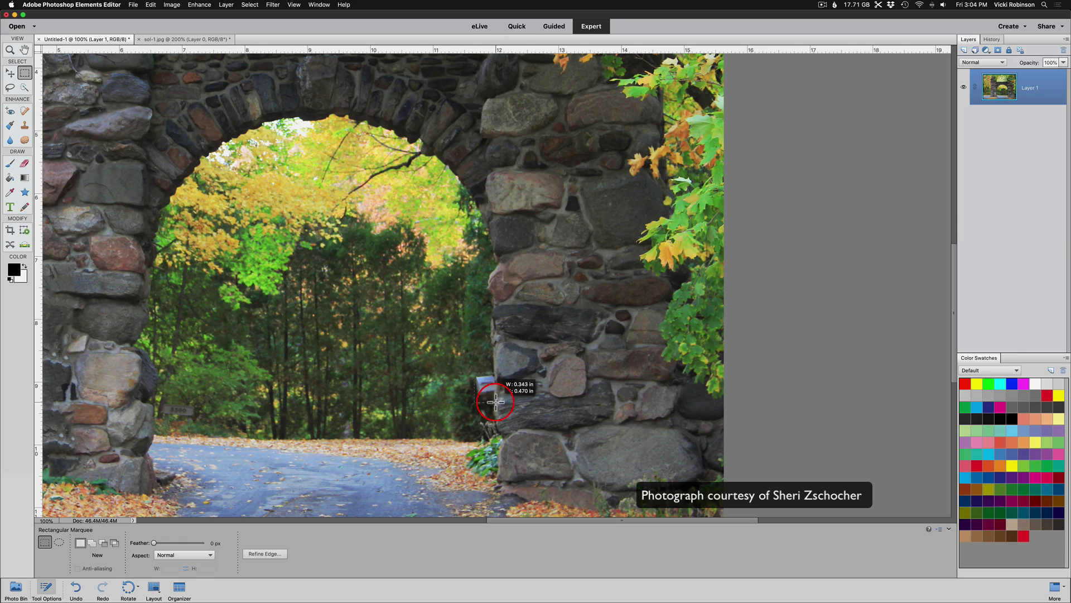
pyautogui.moveTo(495, 402)
pyautogui.mouseDown()
pyautogui.moveTo(497, 390)
pyautogui.moveTo(306, 244)
pyautogui.moveTo(414, 170)
pyautogui.moveTo(484, 361)
pyautogui.moveTo(505, 335)
pyautogui.moveTo(486, 388)
pyautogui.moveTo(493, 401)
pyautogui.mouseUp()
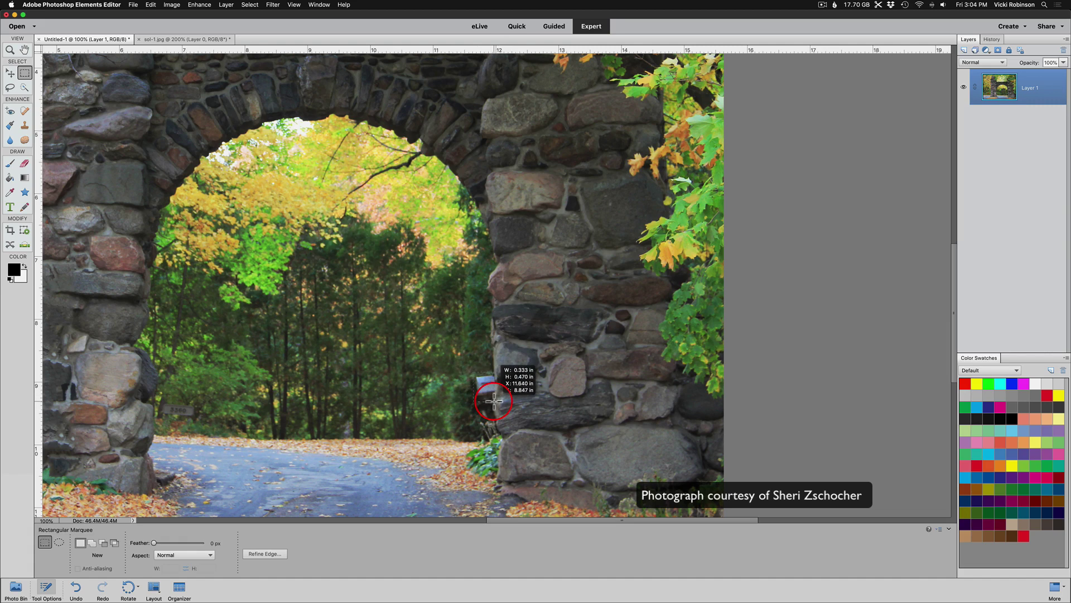
pyautogui.moveTo(494, 400); pyautogui.dragTo(493, 401)
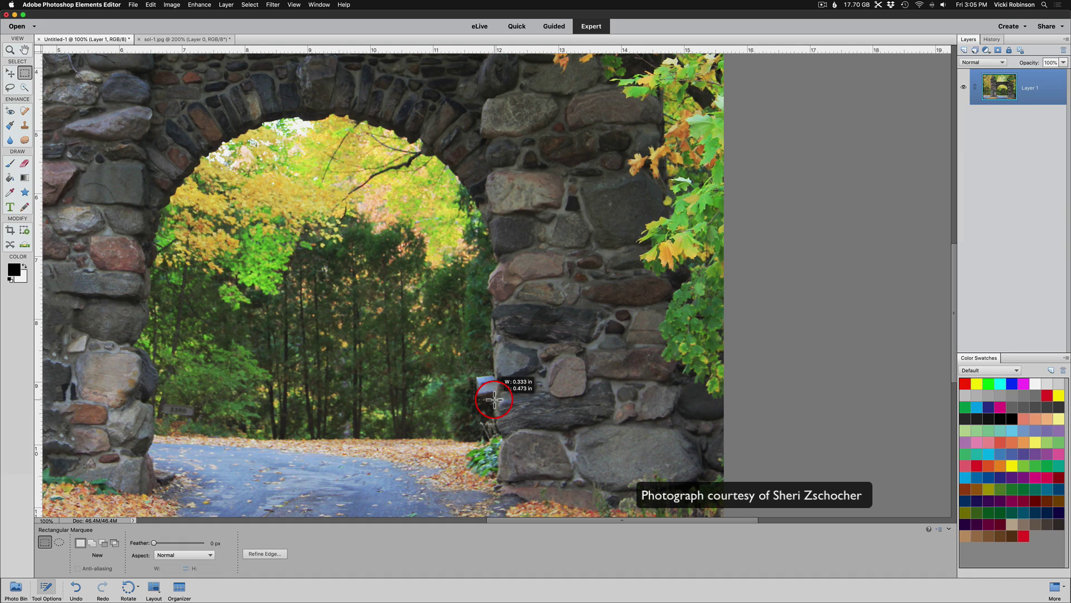
pyautogui.moveTo(494, 400); pyautogui.dragTo(494, 399)
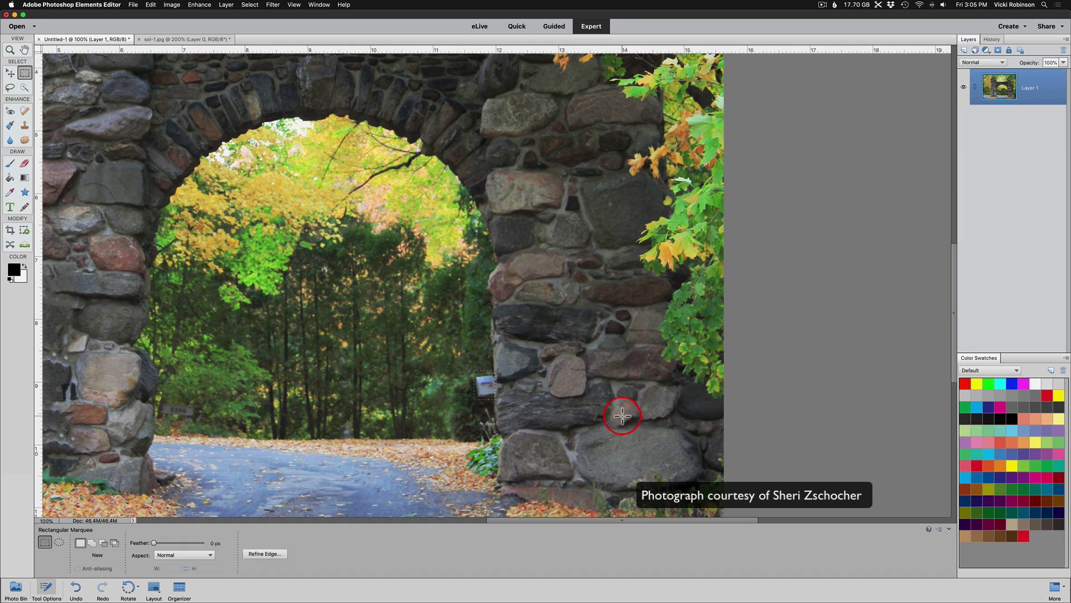
# Fill the mailbox selection using Content-Aware, Normal blending mode and 100% opacity
pyautogui.click(152, 7)
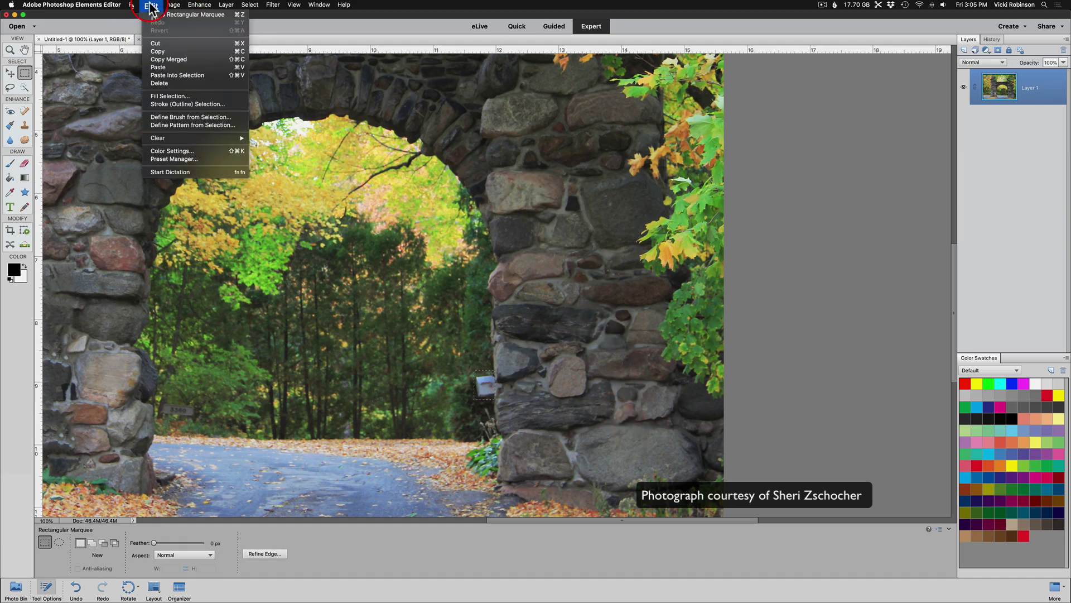
pyautogui.click(165, 97)
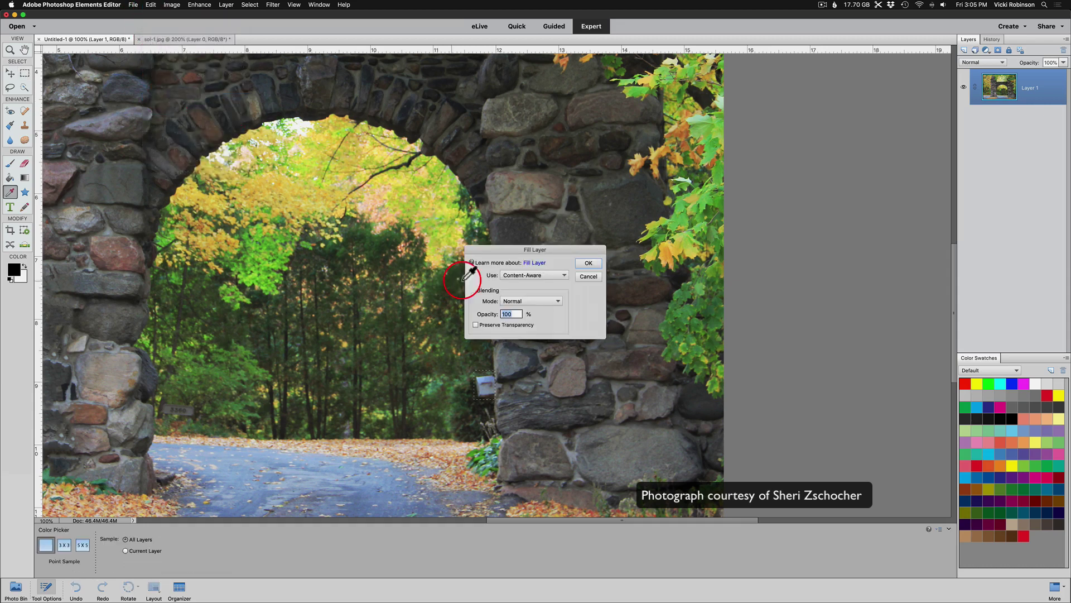
pyautogui.click(563, 276)
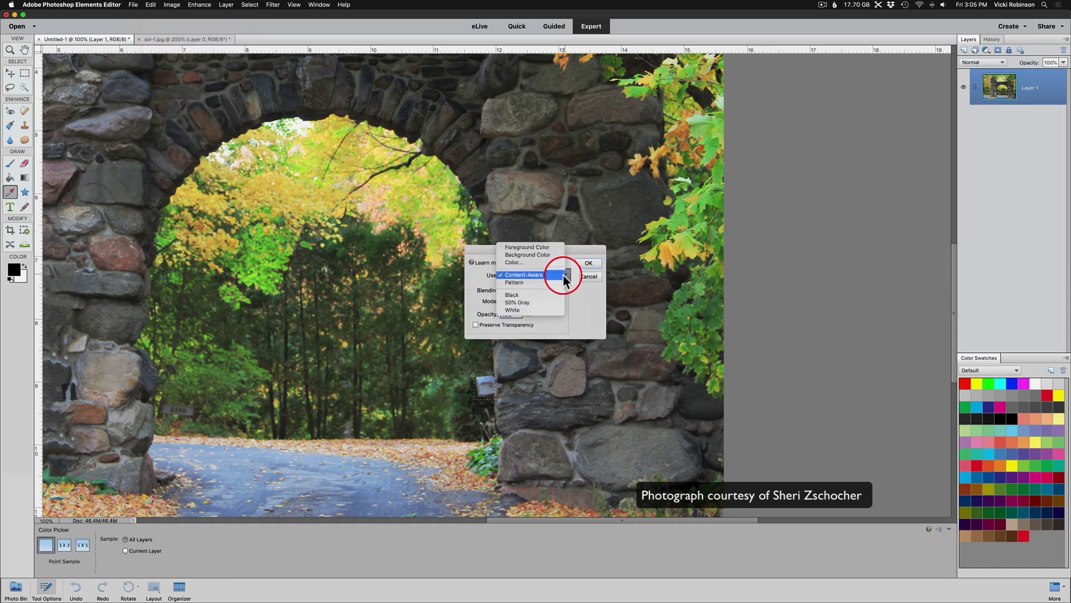
pyautogui.click(553, 276)
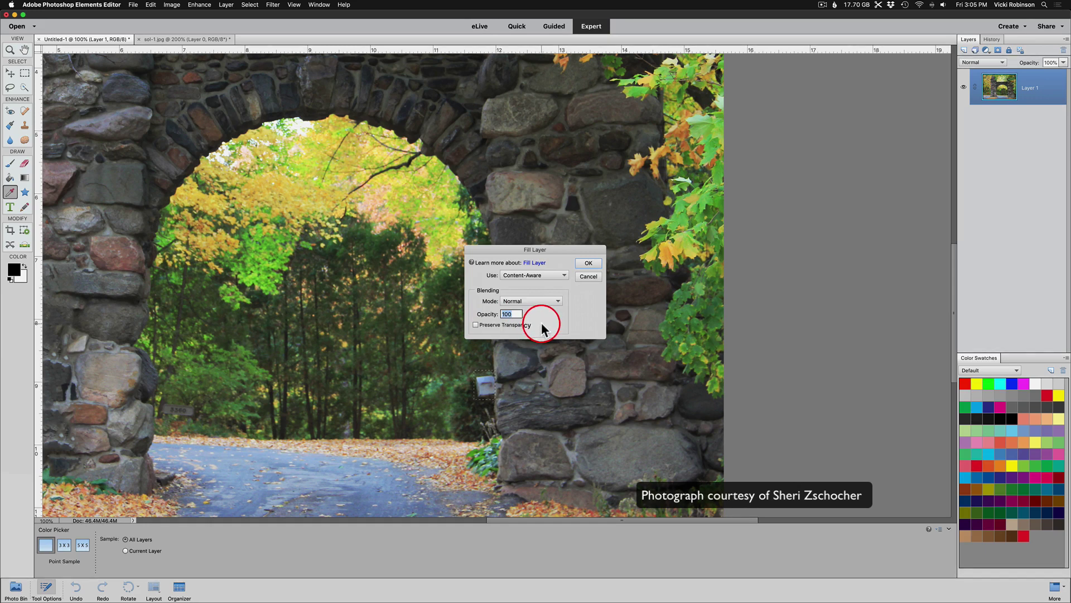
pyautogui.click(588, 265)
pyautogui.click(586, 267)
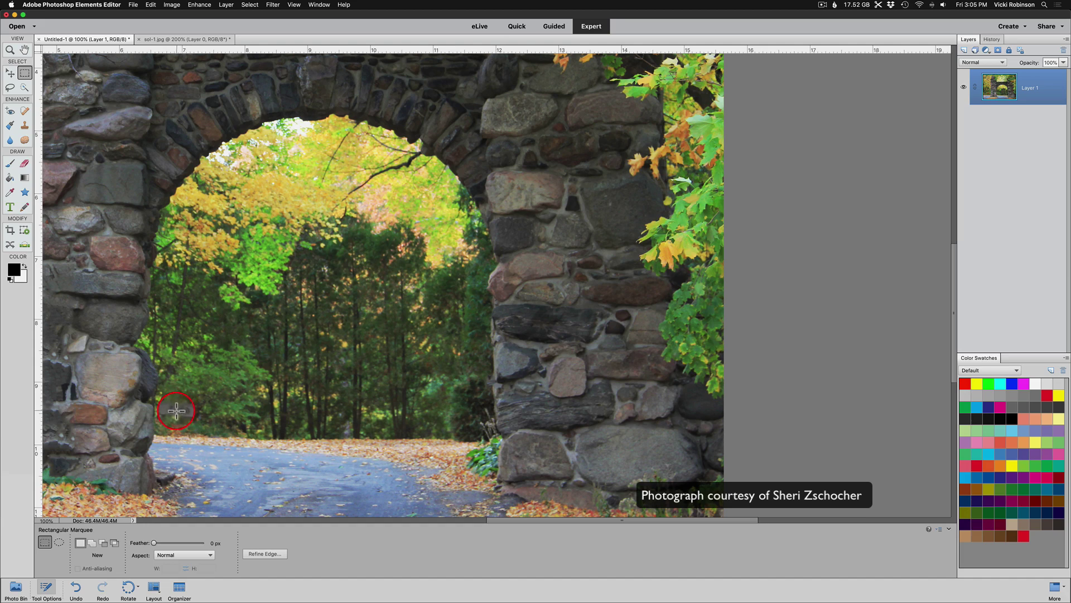
# Select the house-number sign in the bushes beside the arch's inner pillar with a tight rectangular marquee
pyautogui.press('v')
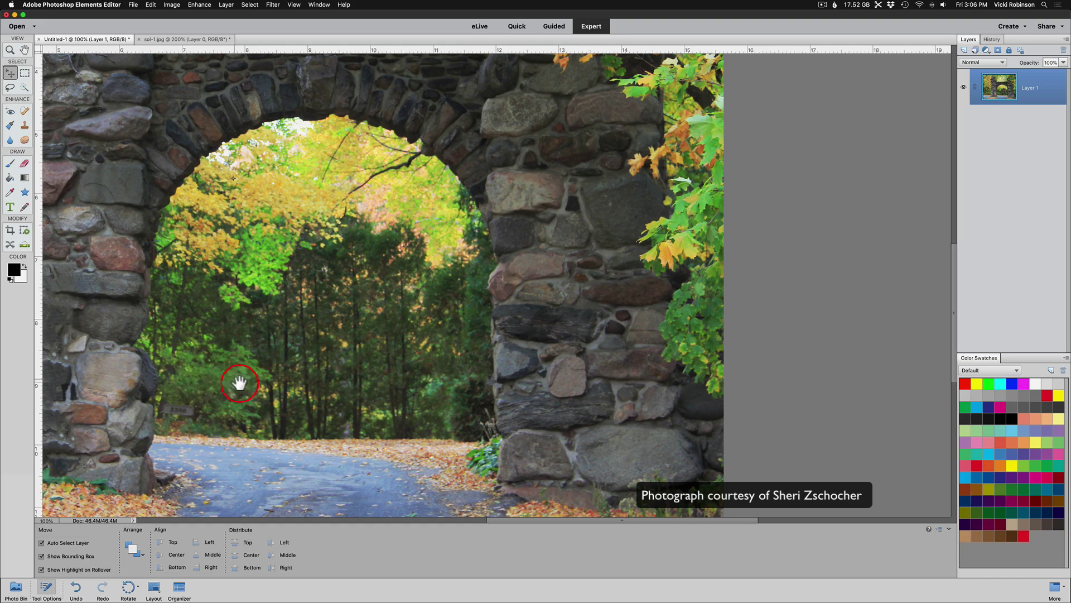
pyautogui.moveTo(240, 378); pyautogui.dragTo(374, 404)
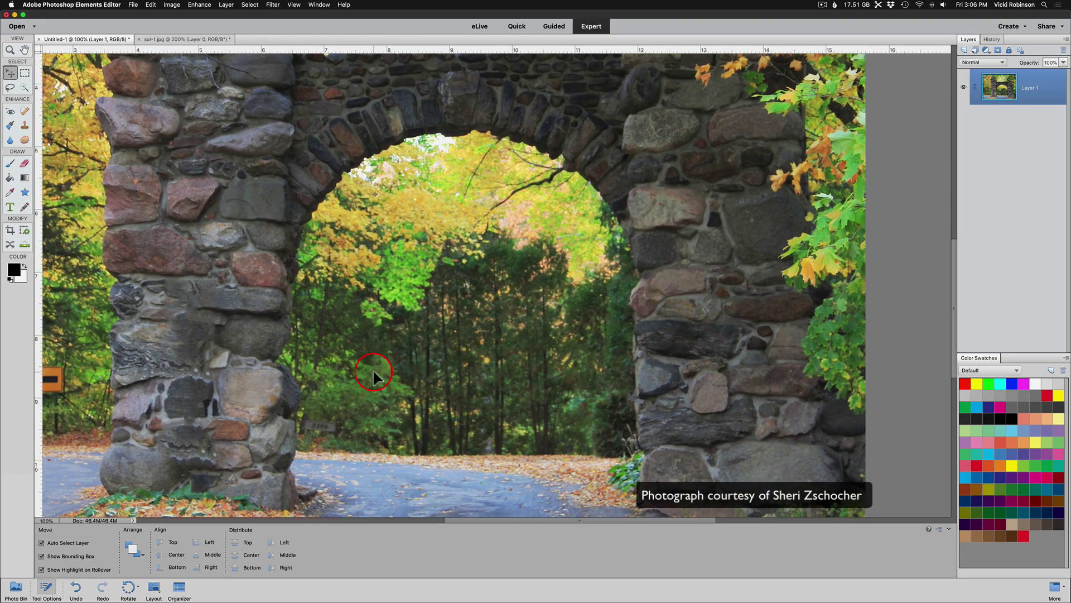
pyautogui.press('super+equal')
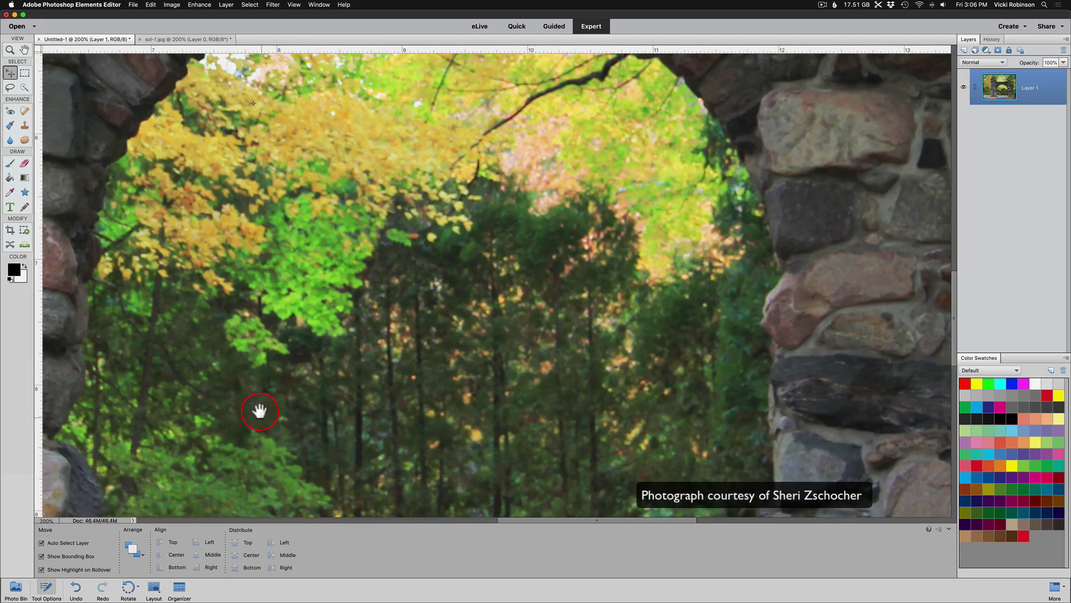
pyautogui.moveTo(256, 407); pyautogui.dragTo(270, 215)
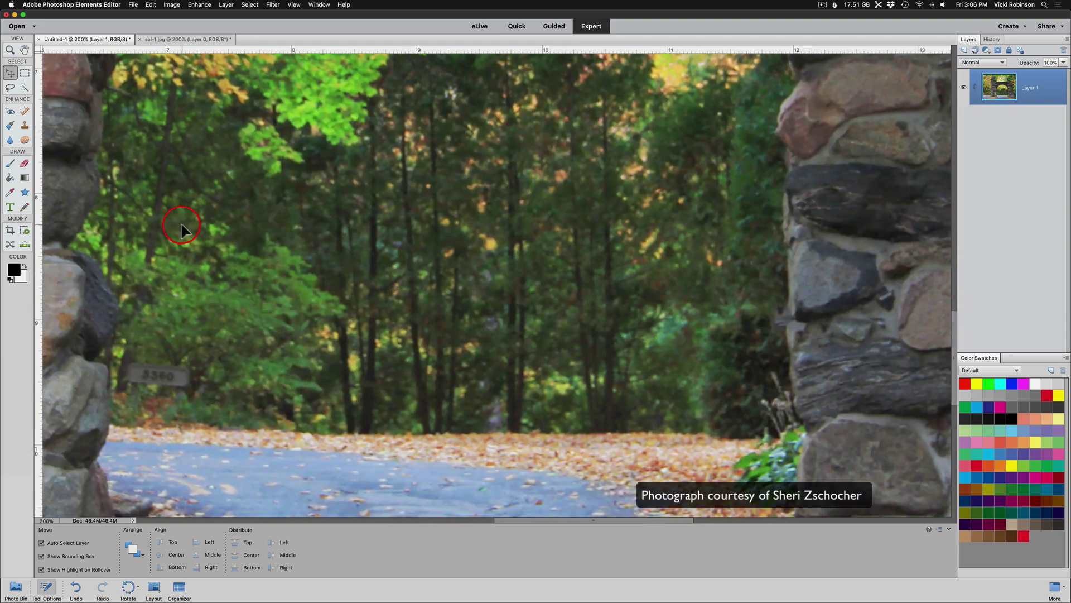
pyautogui.click(25, 75)
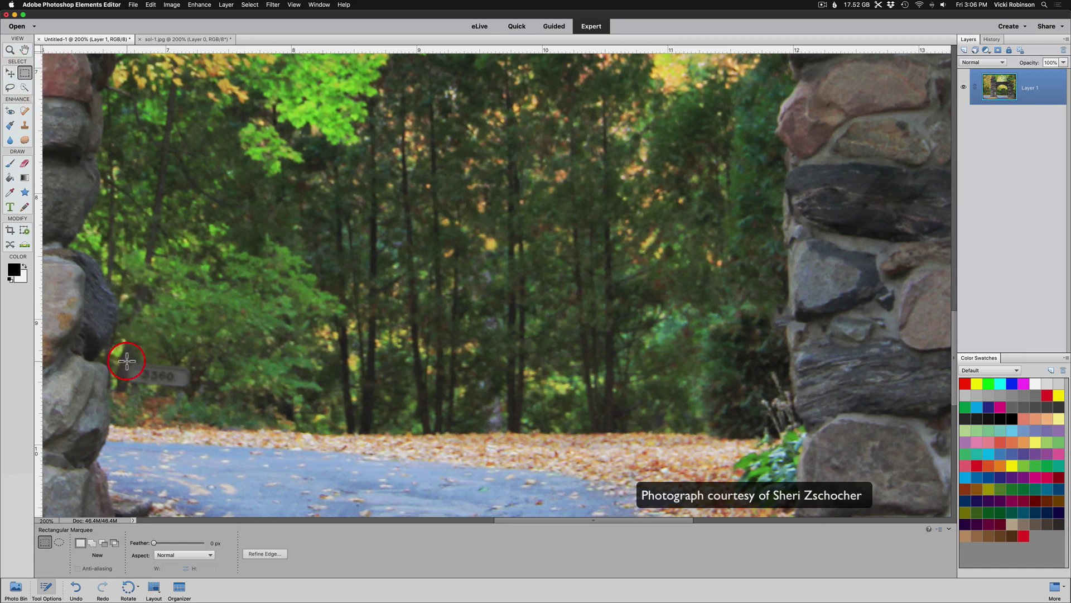
pyautogui.moveTo(126, 361); pyautogui.dragTo(191, 389)
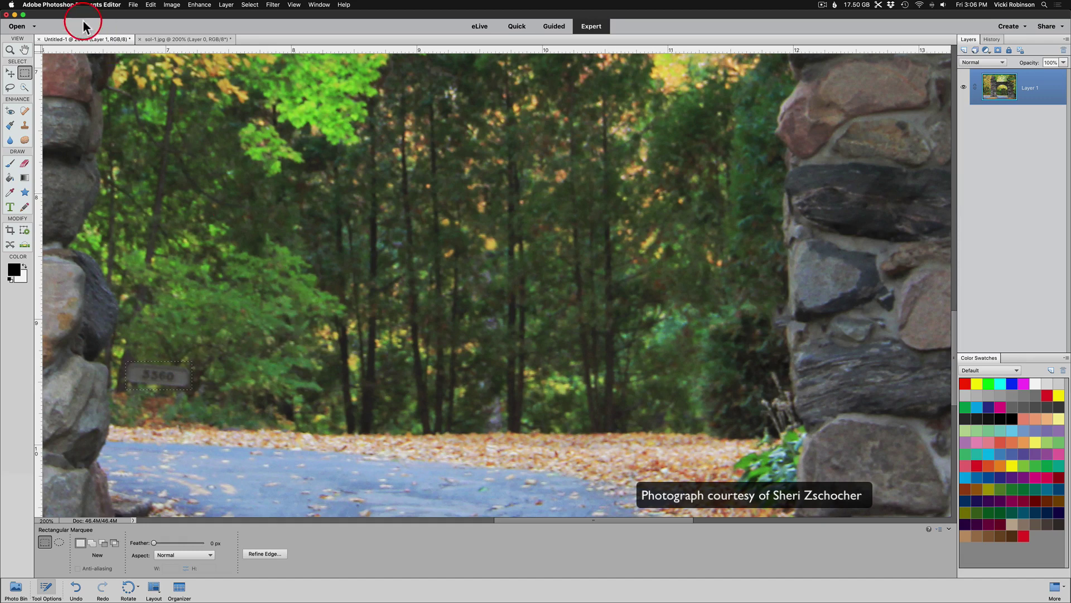
# Fill the house-number sign selection using Content-Aware, Normal blending mode and 100% opacity, and clear the selection
pyautogui.click(151, 5)
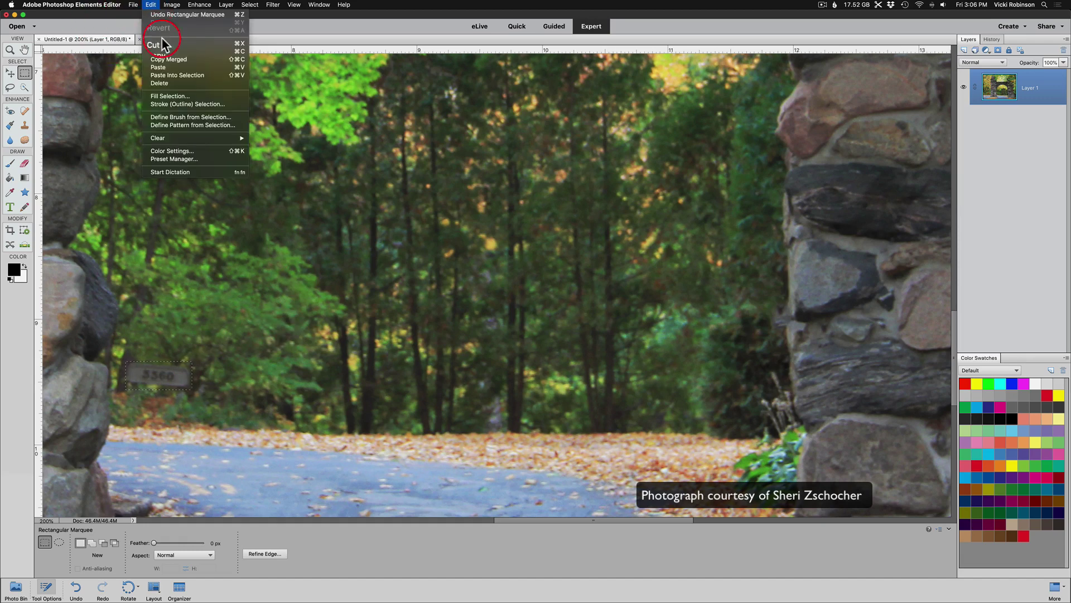
pyautogui.click(169, 96)
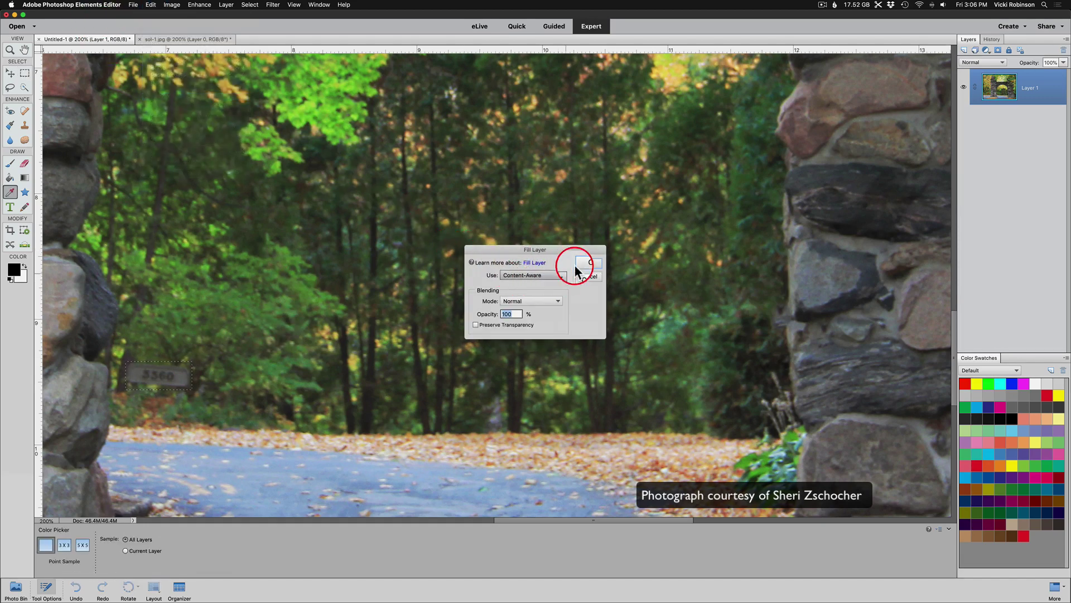
pyautogui.click(589, 263)
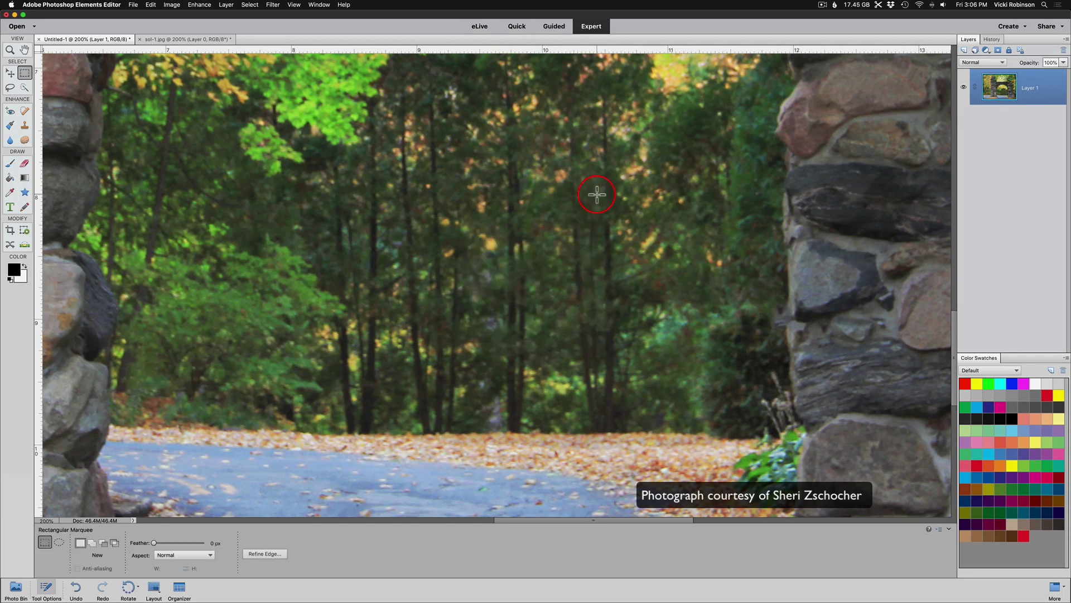
# Select the orange arrow sign beside the outer pillar with a rectangular marquee right along the sign's edges
pyautogui.press('super+minus')
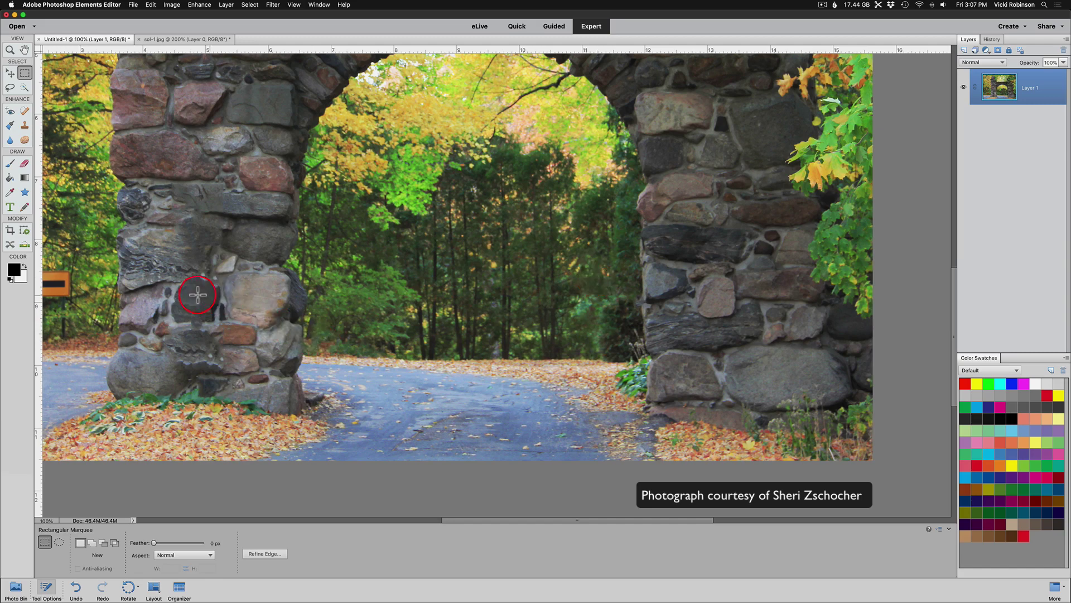
pyautogui.moveTo(176, 264); pyautogui.dragTo(470, 348)
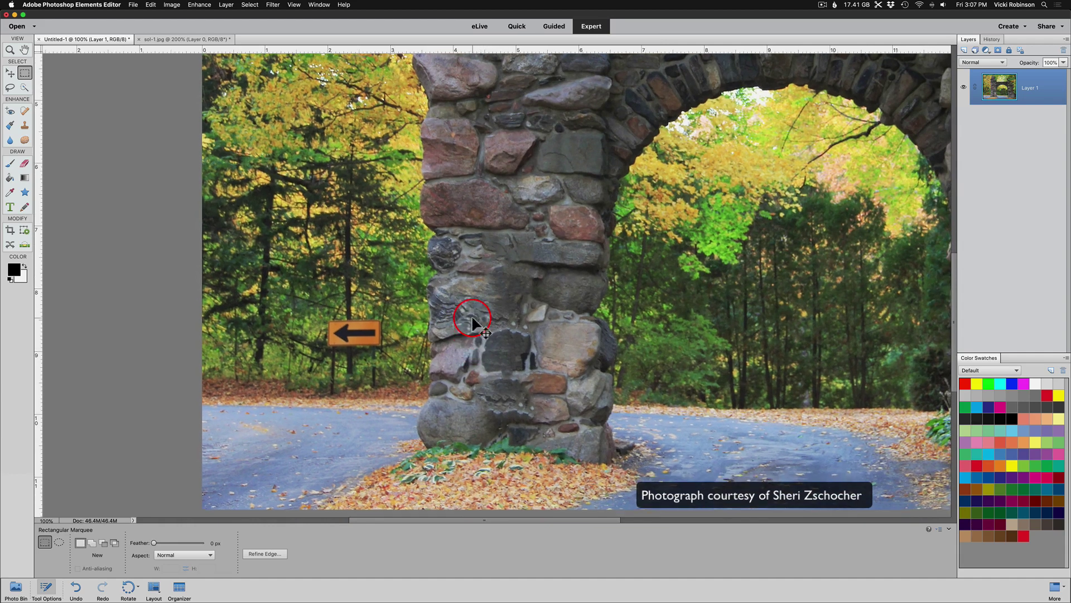
pyautogui.press('super+equal')
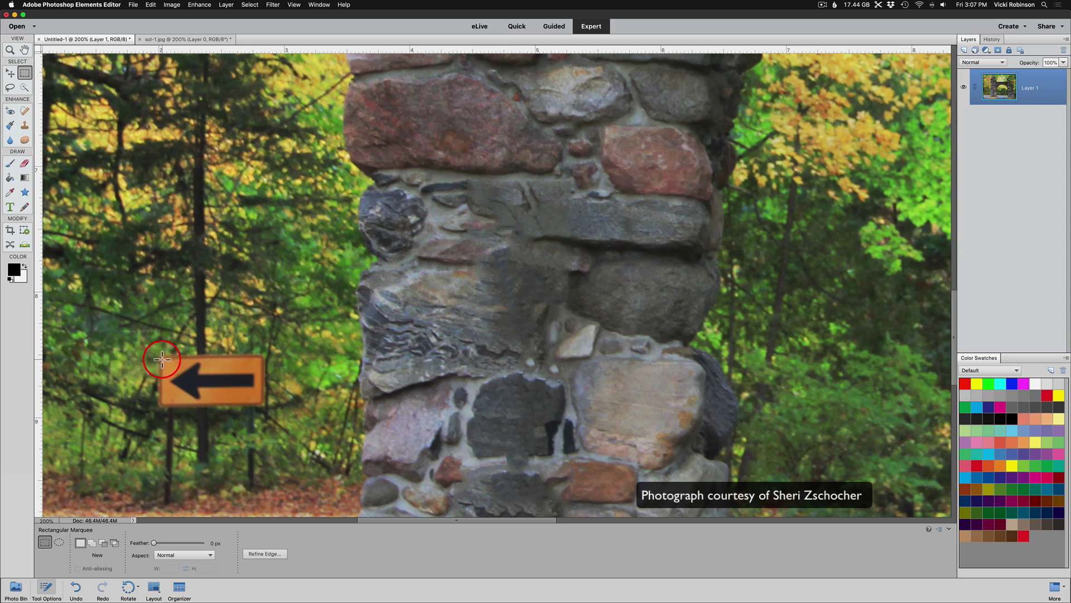
pyautogui.moveTo(160, 359); pyautogui.dragTo(265, 406)
# Try to remove the arrow sign with a Content-Aware fill in Normal mode at 100% opacity, and deselect
pyautogui.click(151, 6)
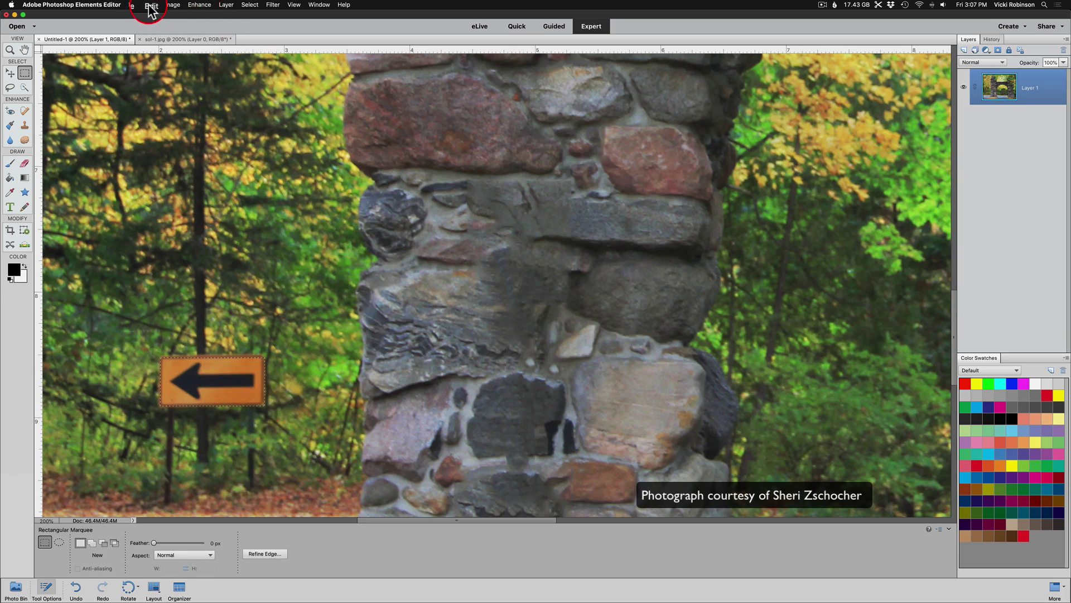
pyautogui.click(166, 97)
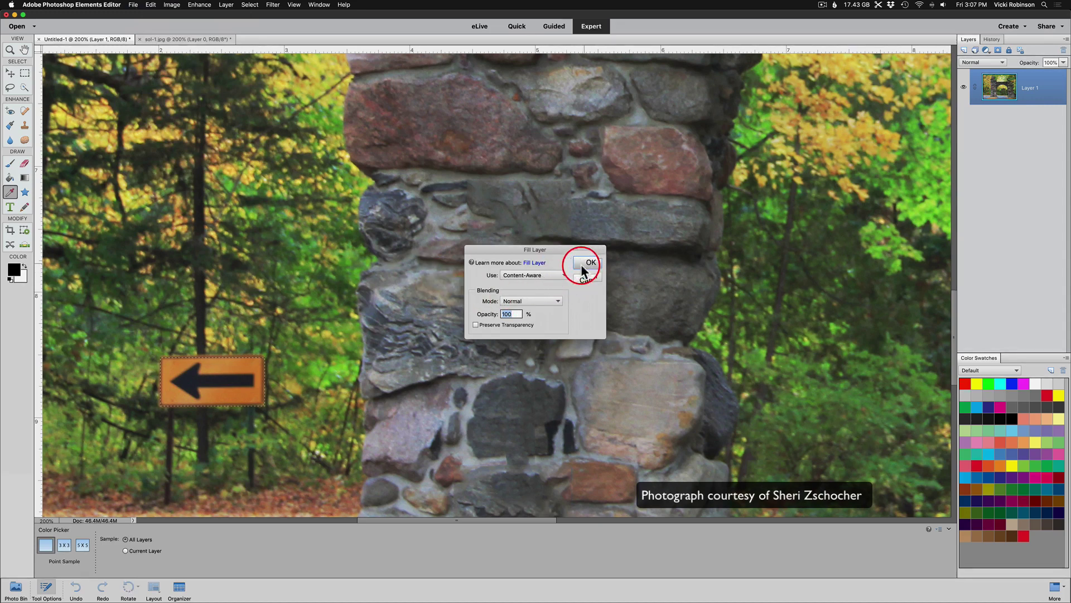
pyautogui.click(582, 270)
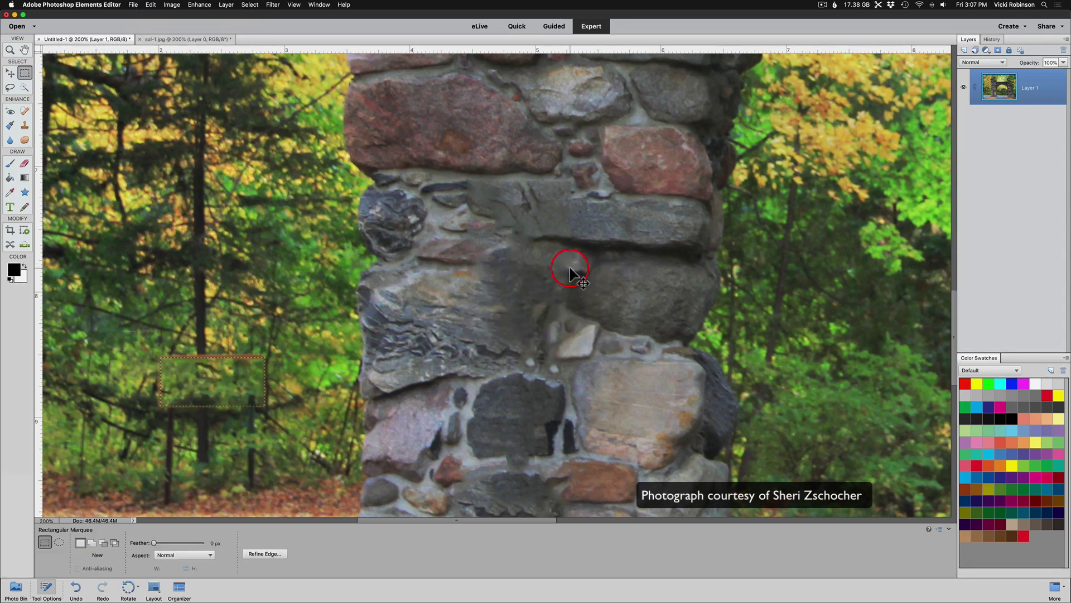
pyautogui.press('super+d')
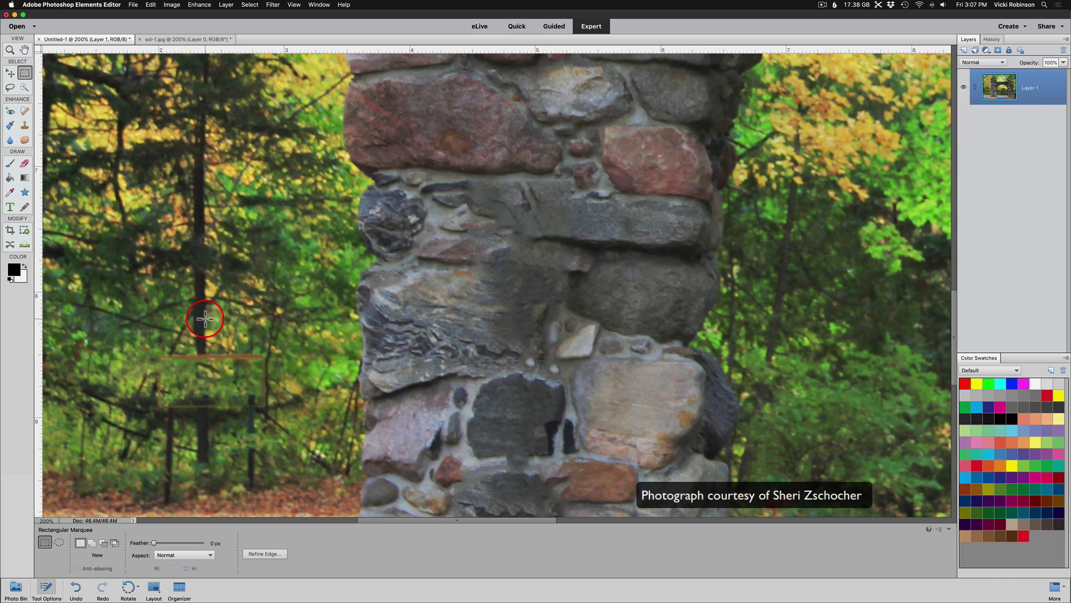
pyautogui.press('super+minus')
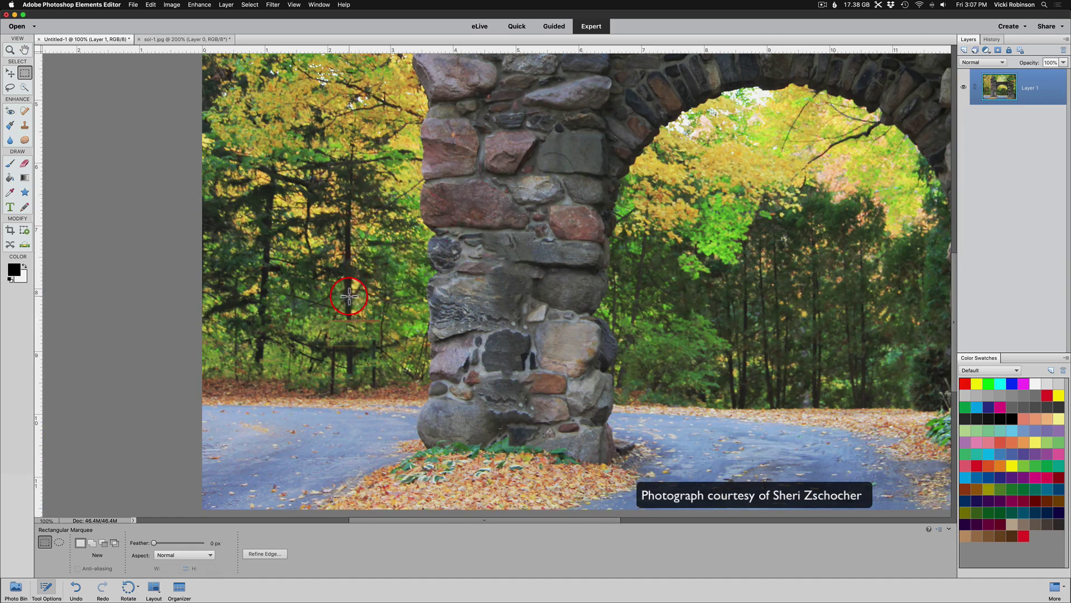
# Undo the deselection and the Content-Aware fill of the arrow sign, and clear the tight selection
pyautogui.press('v')
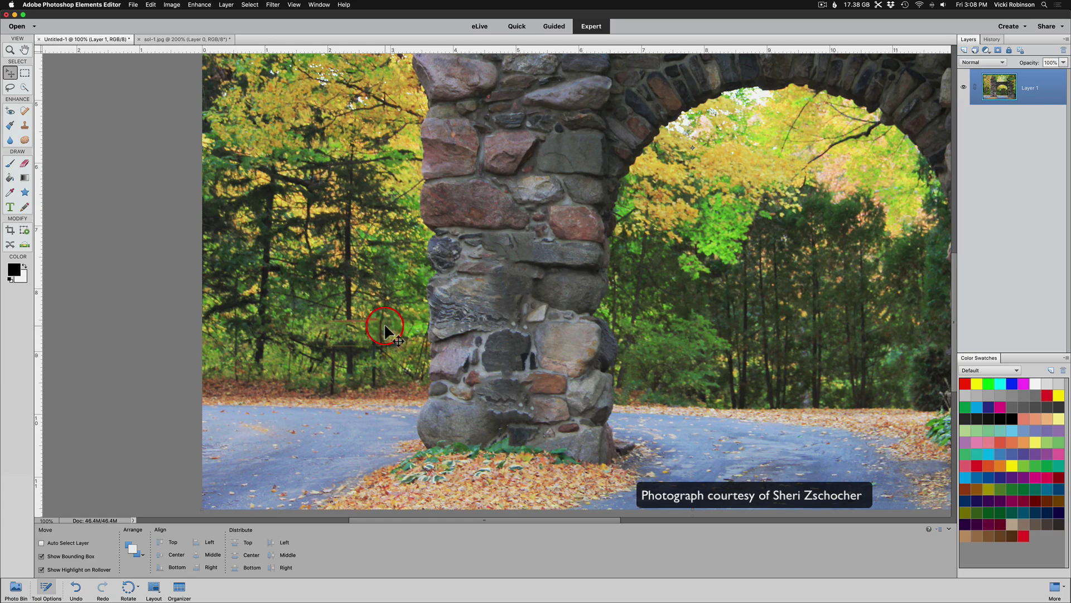
pyautogui.press('super+equal')
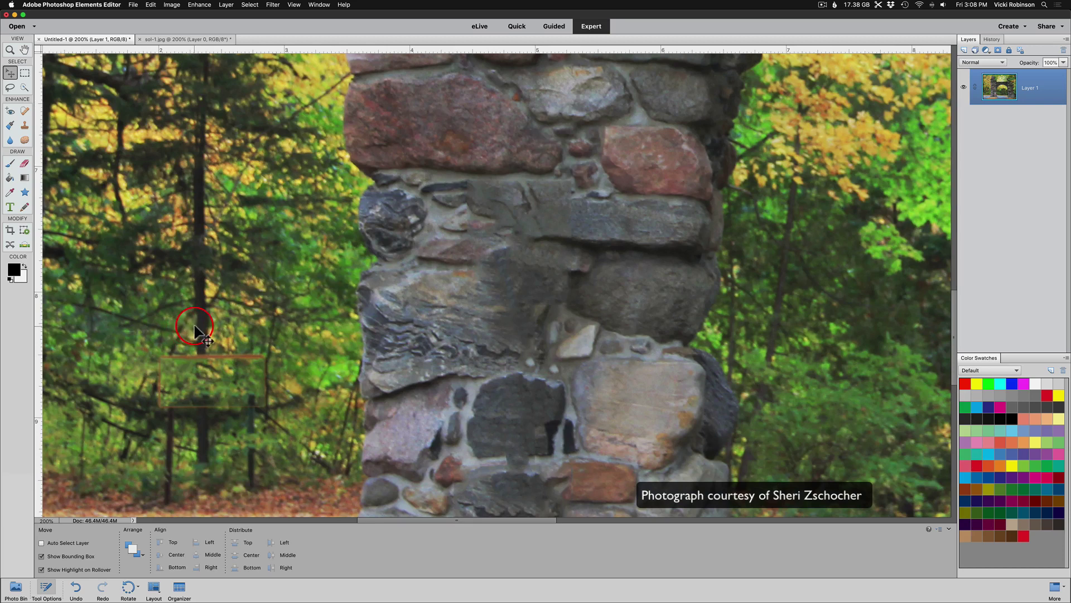
pyautogui.press('super+z')
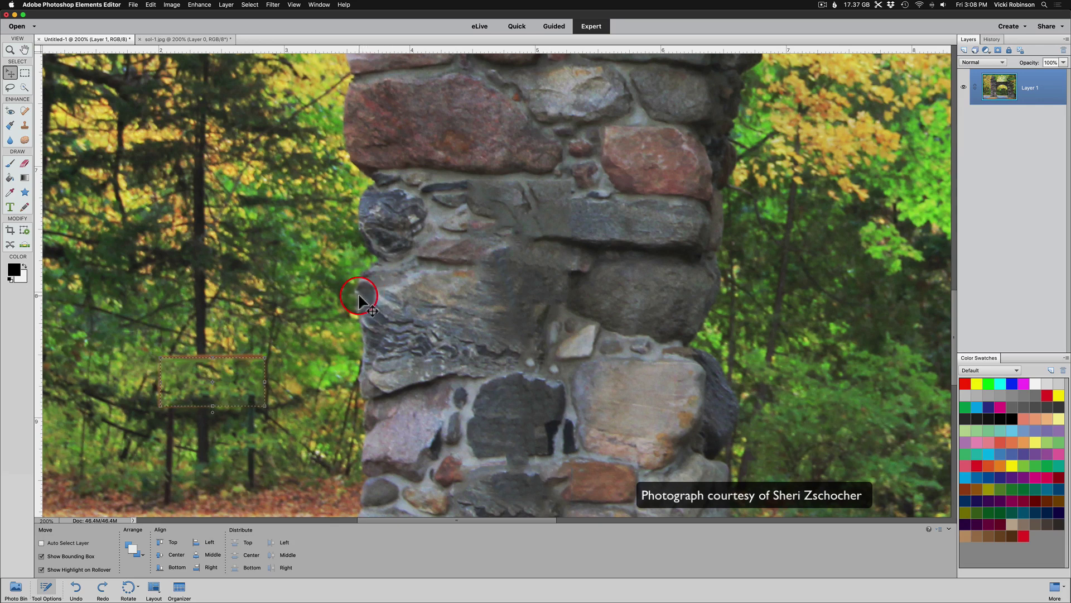
pyautogui.press('super+z')
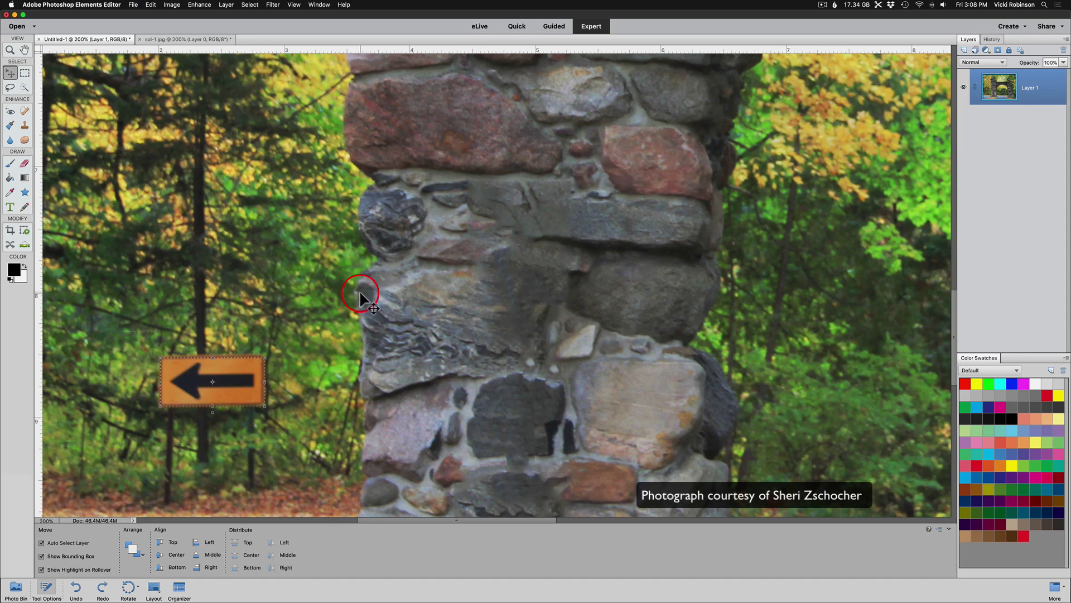
pyautogui.press('super+d')
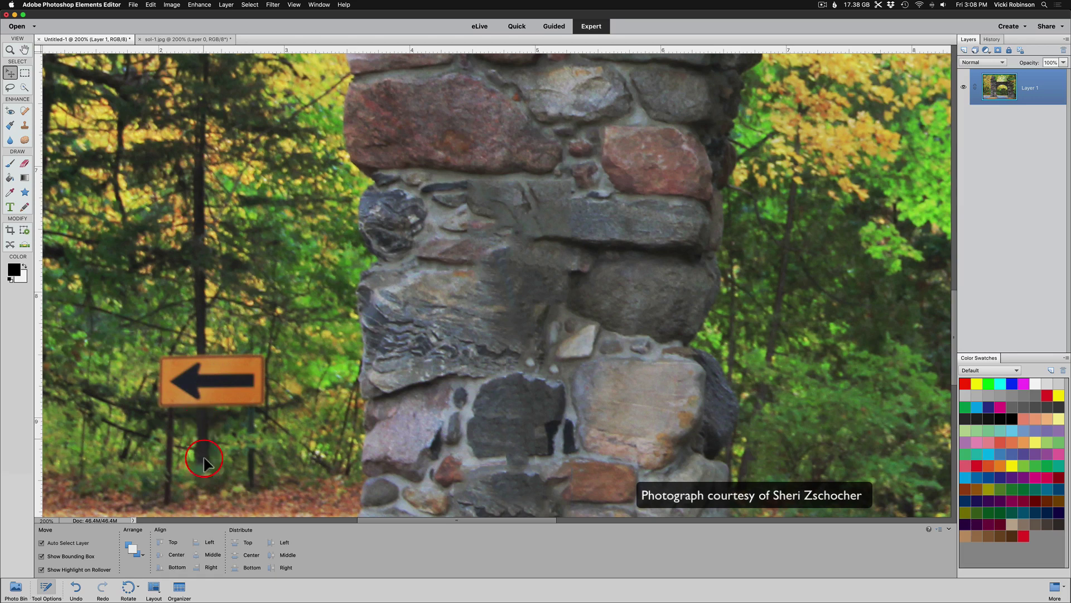
# Select the orange arrow sign with a rectangular marquee about 0.45 in high, drawn slightly outside the sign's edges
pyautogui.click(25, 73)
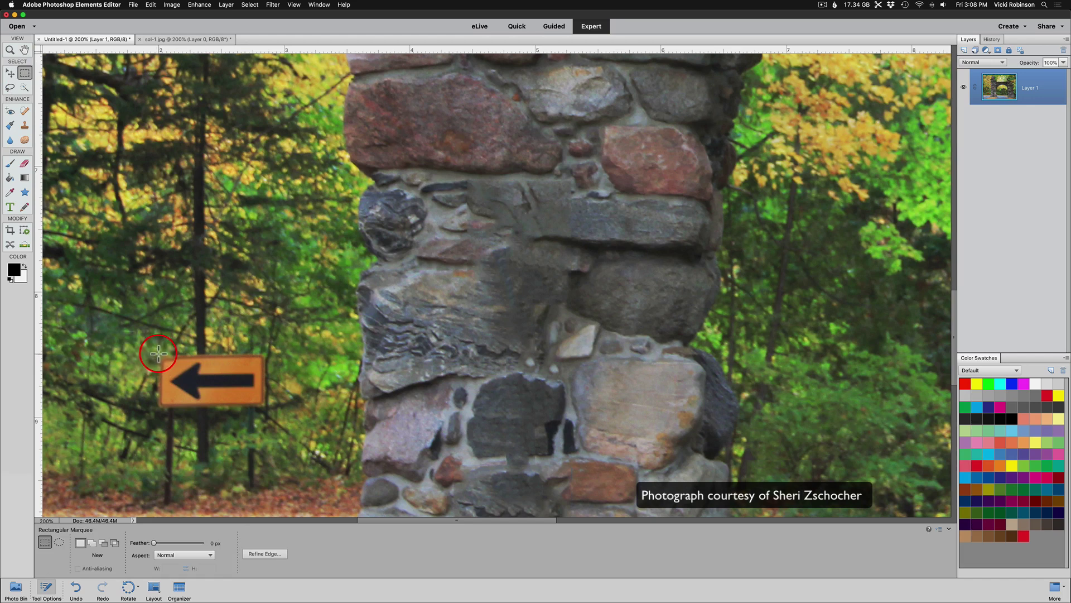
pyautogui.moveTo(158, 352); pyautogui.dragTo(160, 409)
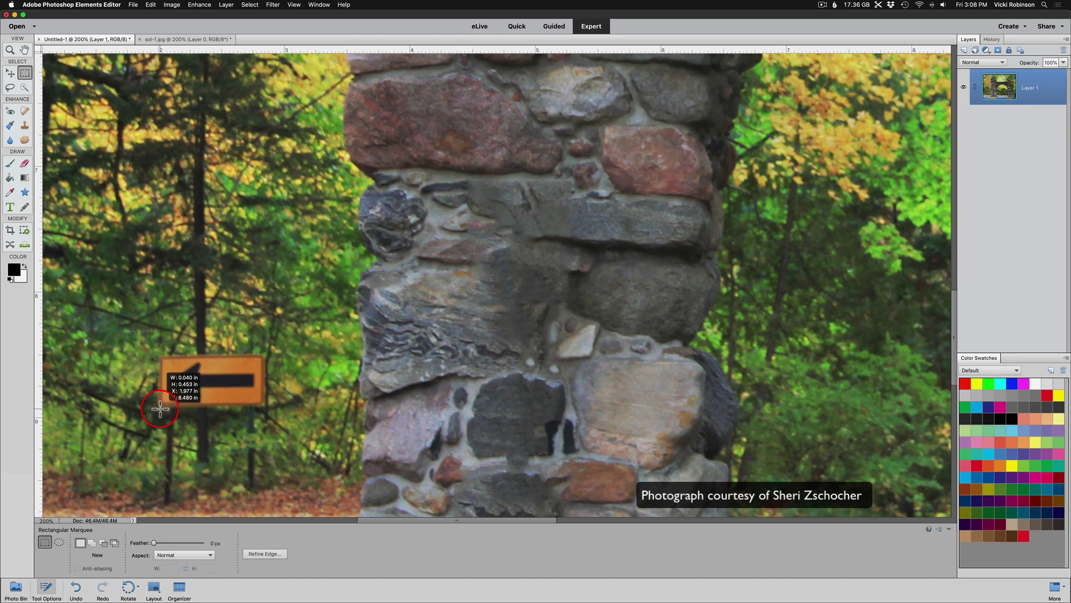
pyautogui.moveTo(160, 409); pyautogui.dragTo(268, 408)
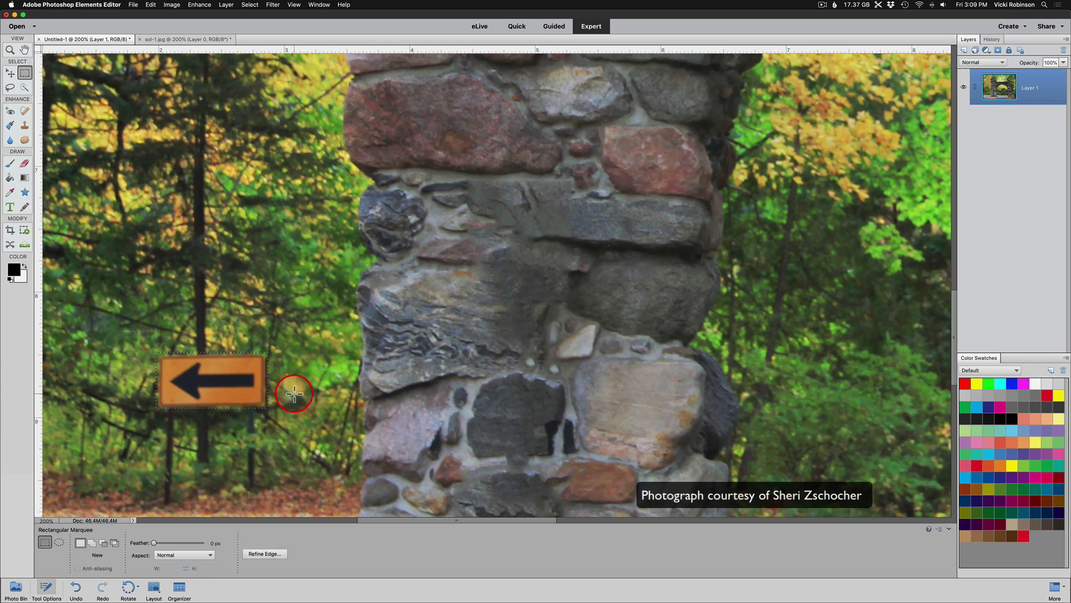
# Fill the looser arrow sign selection using Content-Aware, Normal blending mode and 100% opacity, and deselect
pyautogui.click(150, 5)
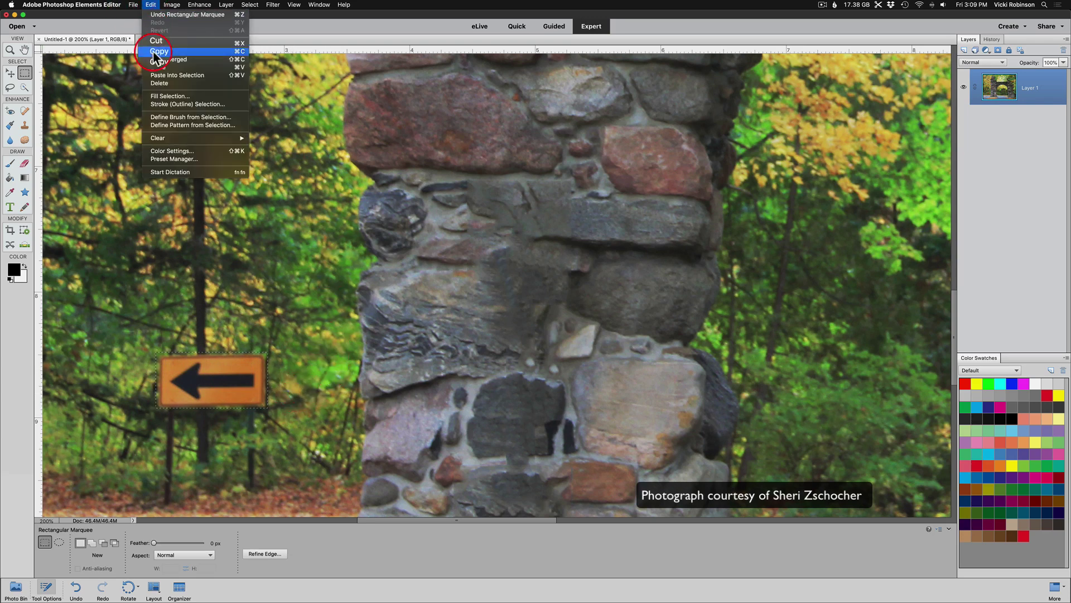
pyautogui.click(165, 97)
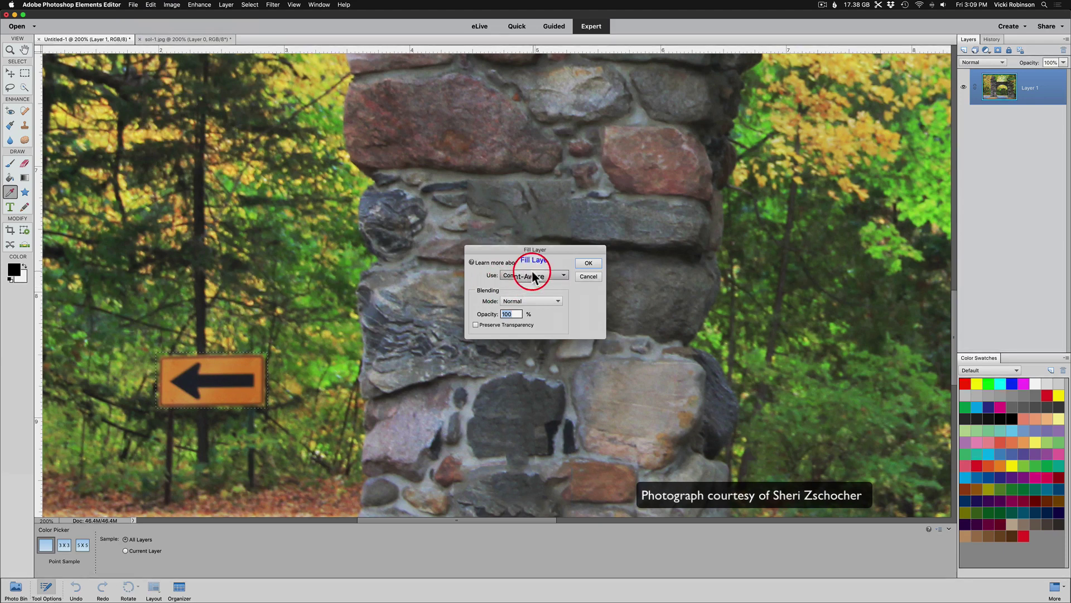
pyautogui.click(589, 265)
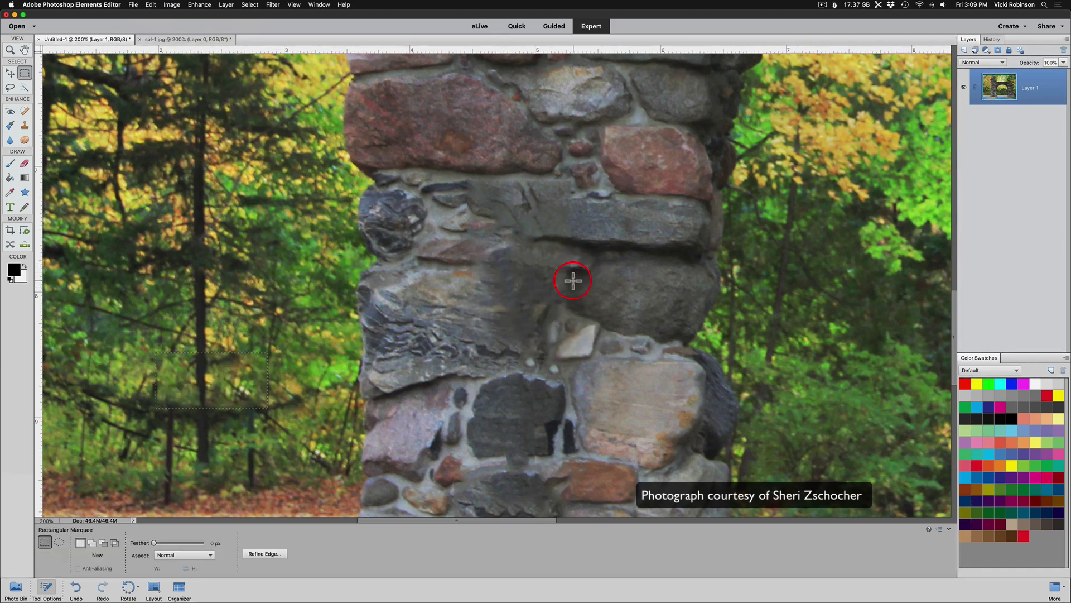
pyautogui.click(572, 281)
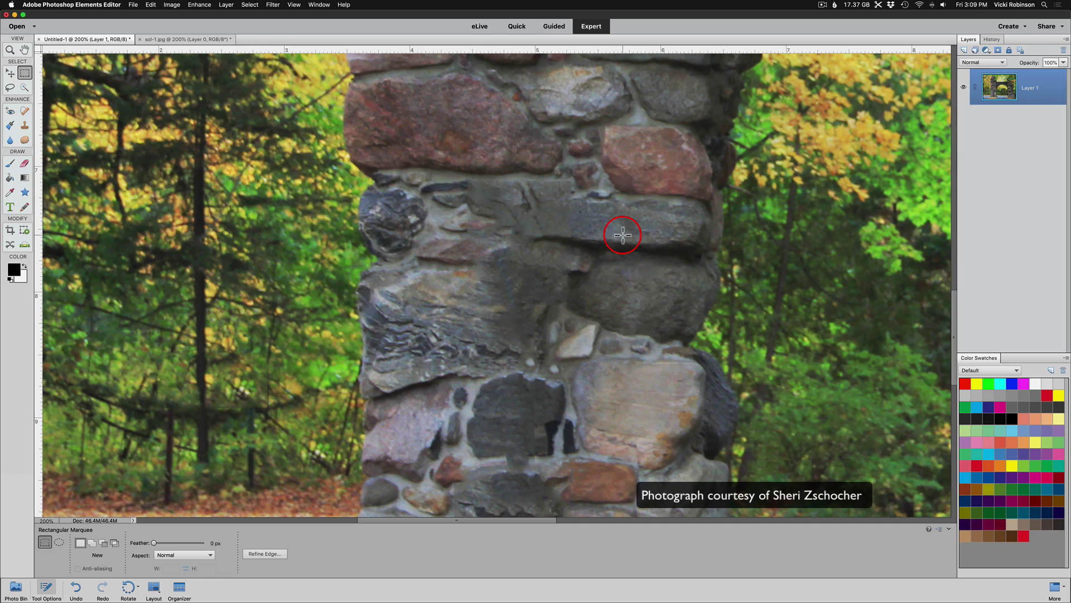
pyautogui.press('super+minus')
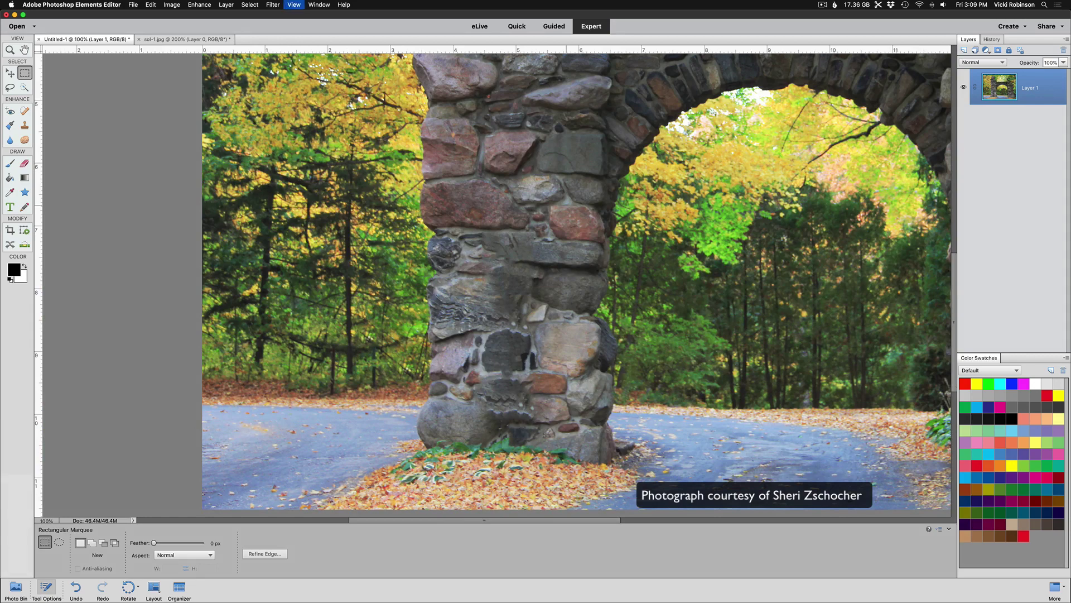
pyautogui.press('super+0')
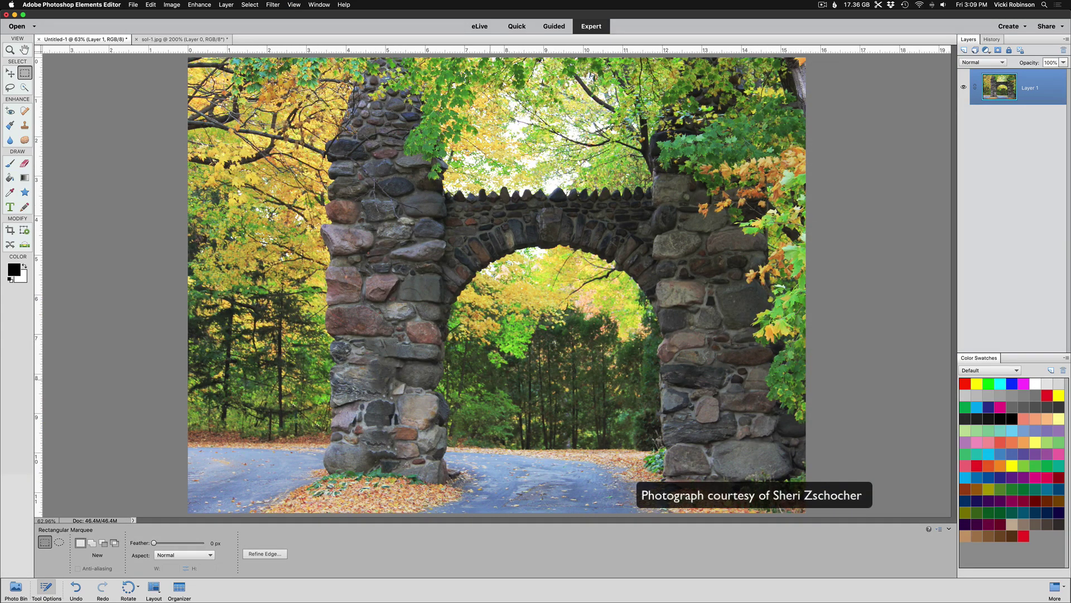